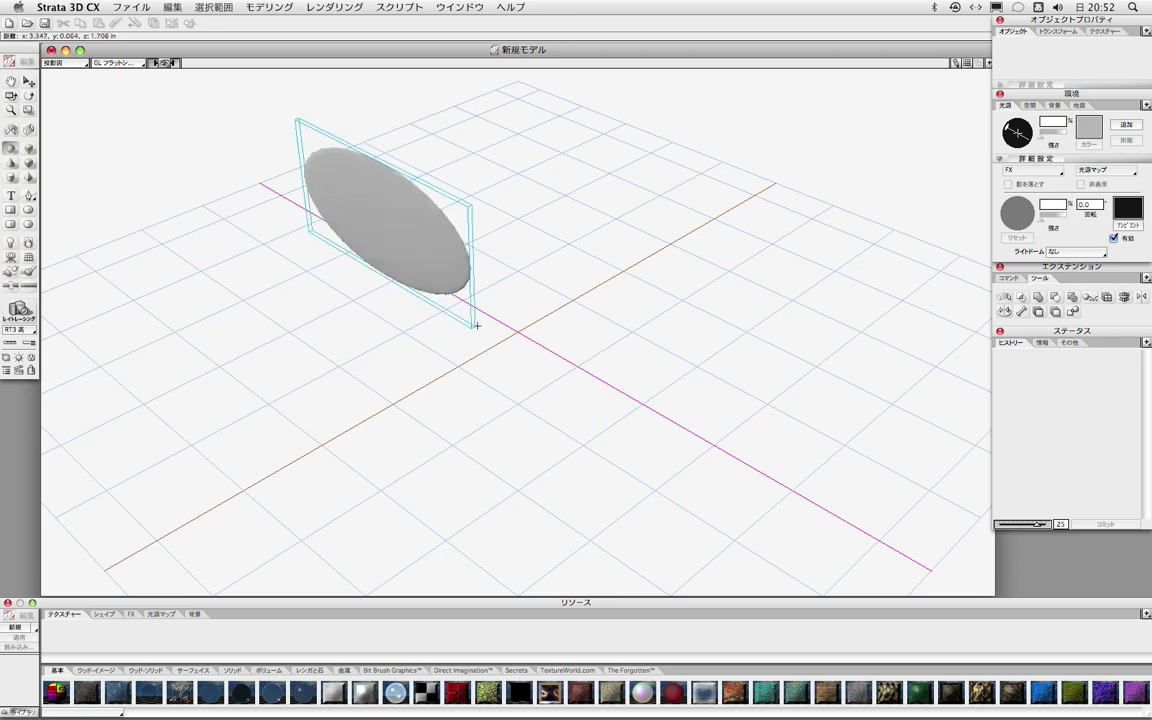
Step: Draw a sphere near the back end of the grid's magenta axis and display it with GL flat shading
mouse_move(553, 374)
mouse_down()
mouse_move(681, 324)
mouse_move(359, 469)
mouse_move(414, 476)
mouse_move(661, 373)
mouse_move(760, 361)
mouse_move(609, 391)
mouse_move(602, 411)
mouse_move(681, 493)
mouse_move(661, 429)
mouse_move(607, 419)
mouse_move(532, 464)
mouse_move(795, 401)
mouse_move(723, 383)
mouse_move(600, 320)
mouse_move(419, 207)
mouse_up()
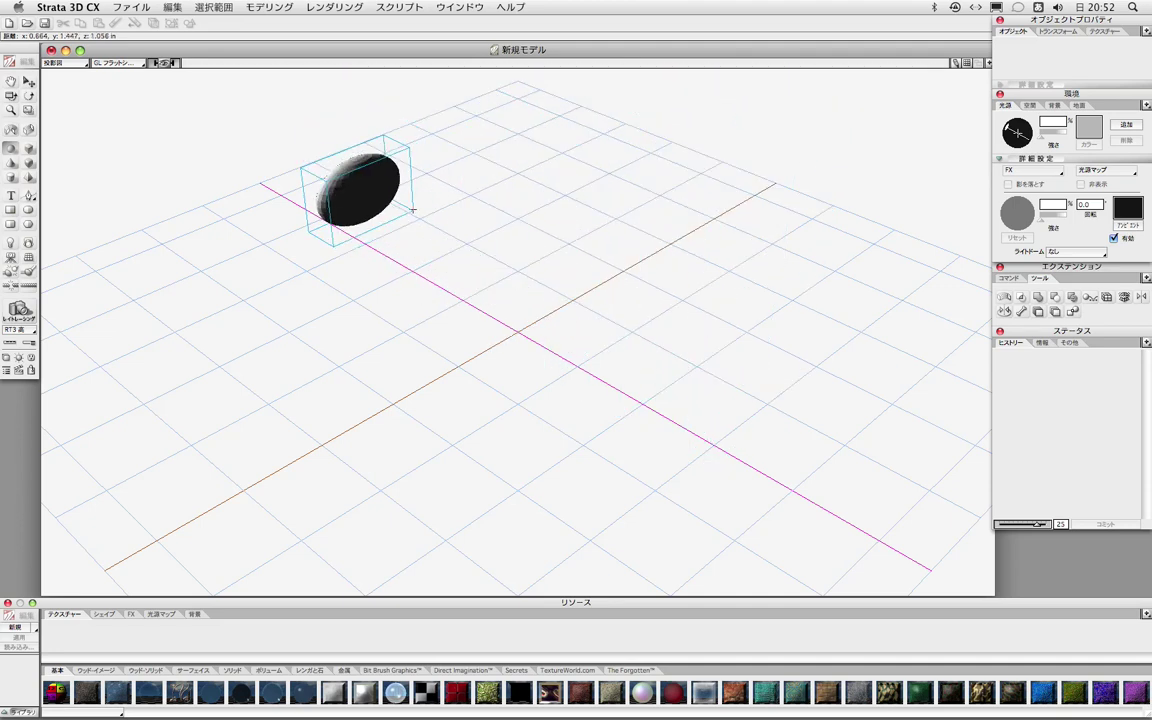
mouse_move(415, 254)
mouse_down()
mouse_move(405, 243)
mouse_move(420, 269)
mouse_move(432, 244)
mouse_move(406, 237)
mouse_move(411, 229)
mouse_up()
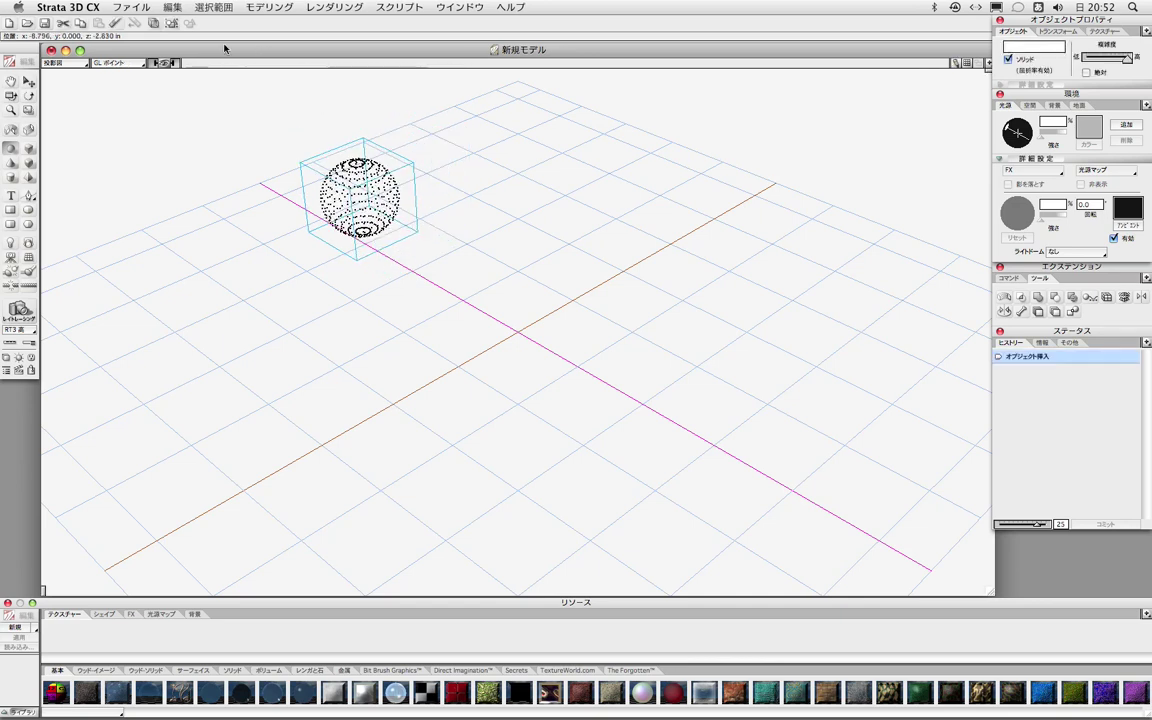
click(117, 63)
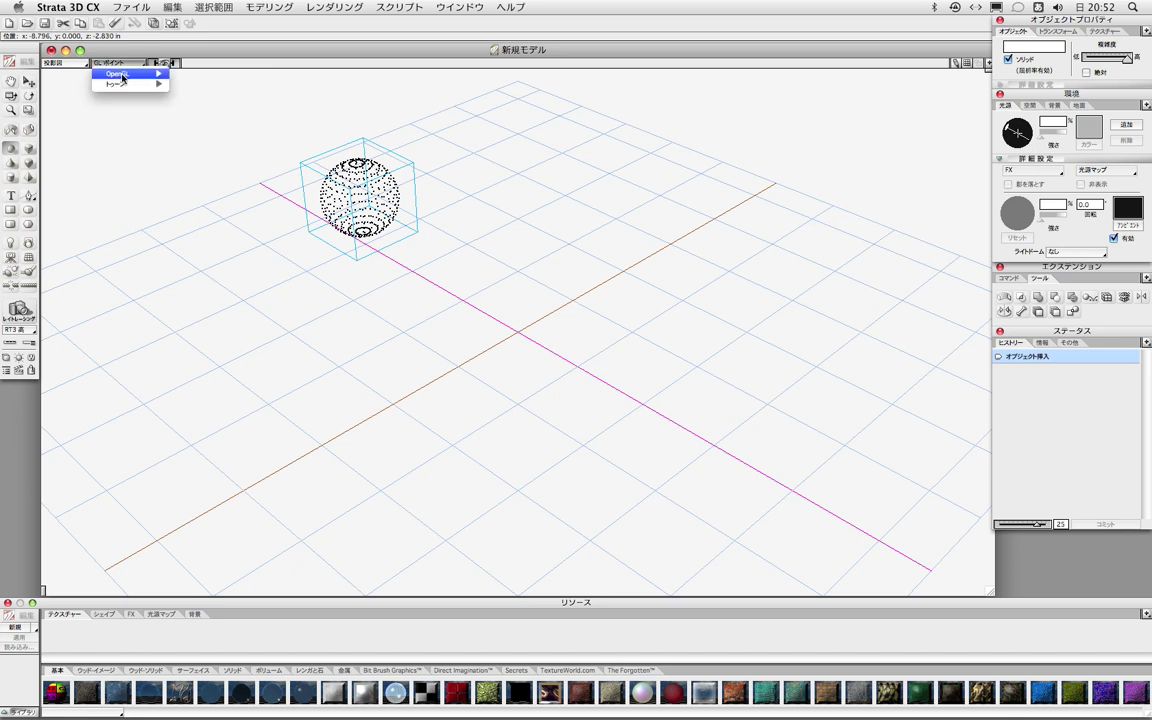
mouse_move(125, 73)
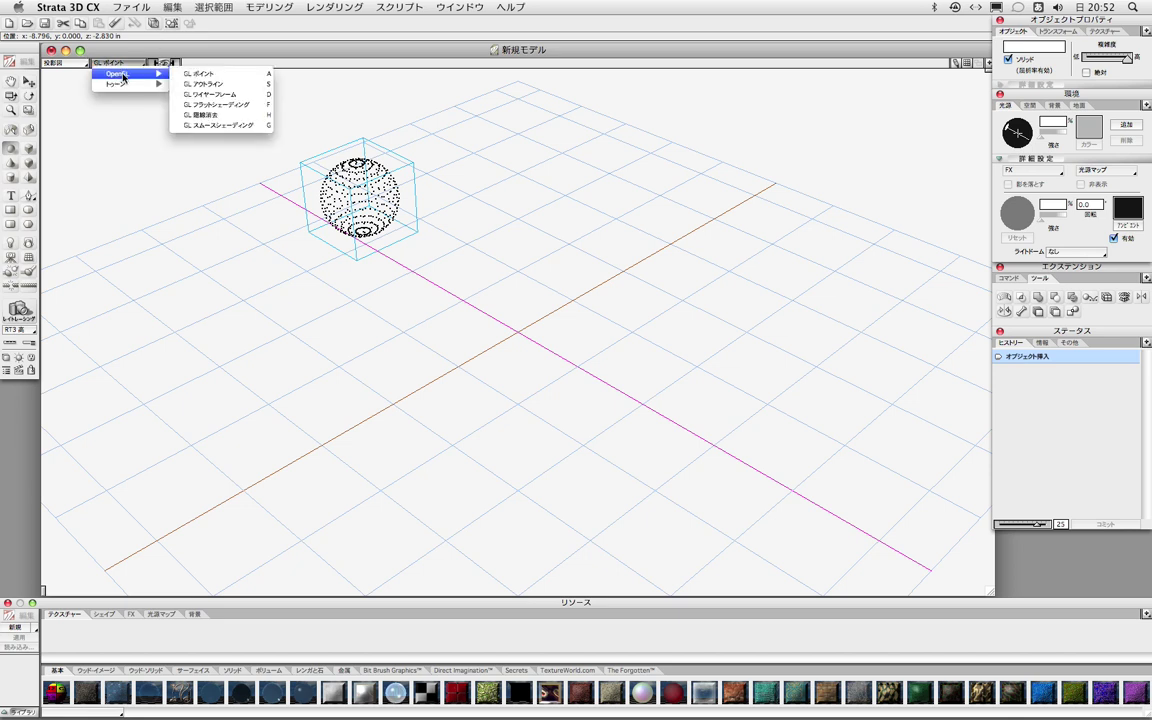
click(233, 106)
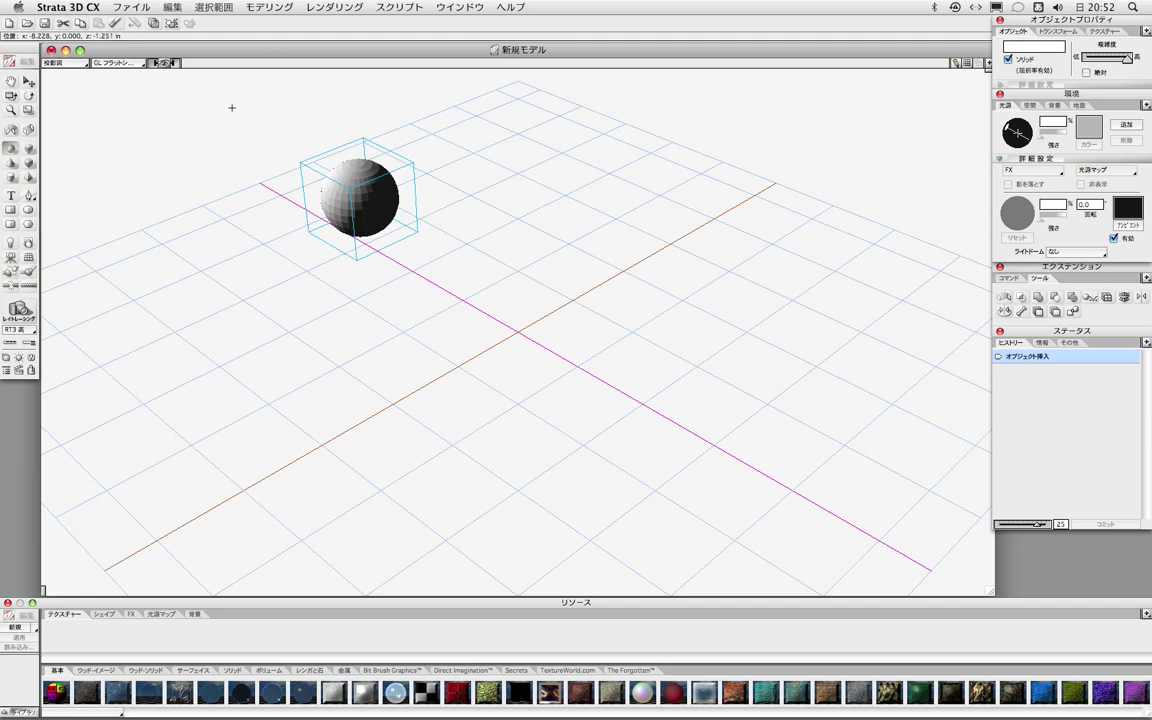
Step: Examine the sphere in the front, back, left, right, top and bottom views, ending in the perspective view
click(74, 66)
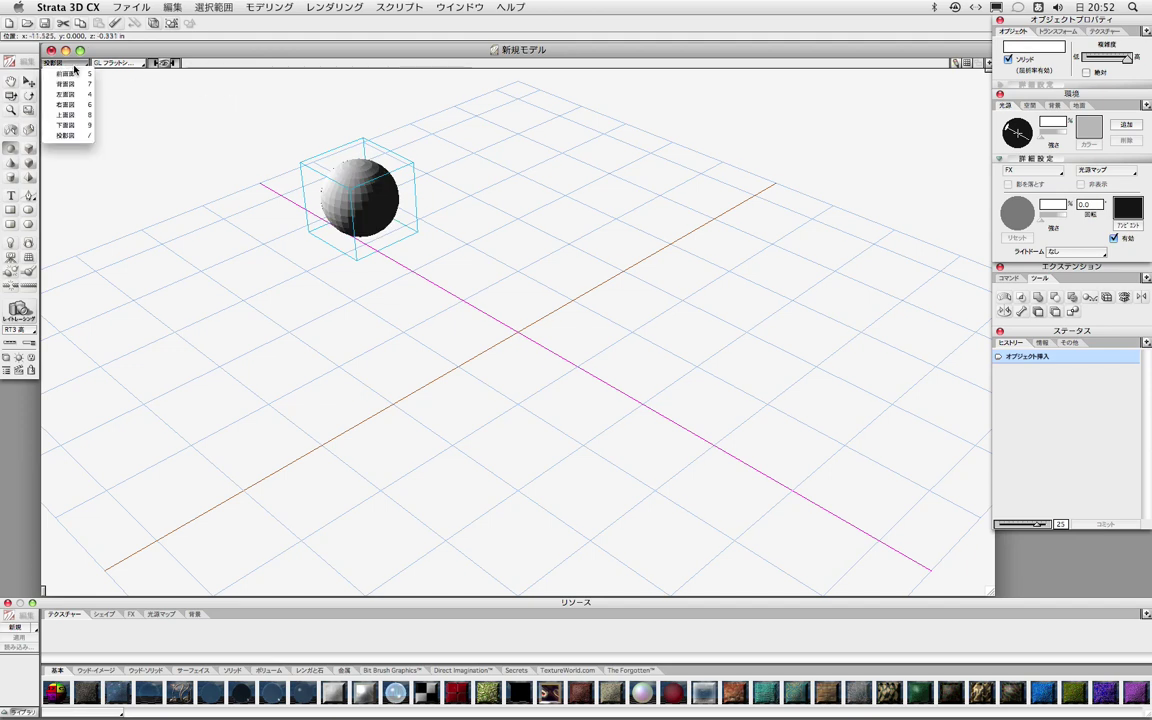
click(73, 75)
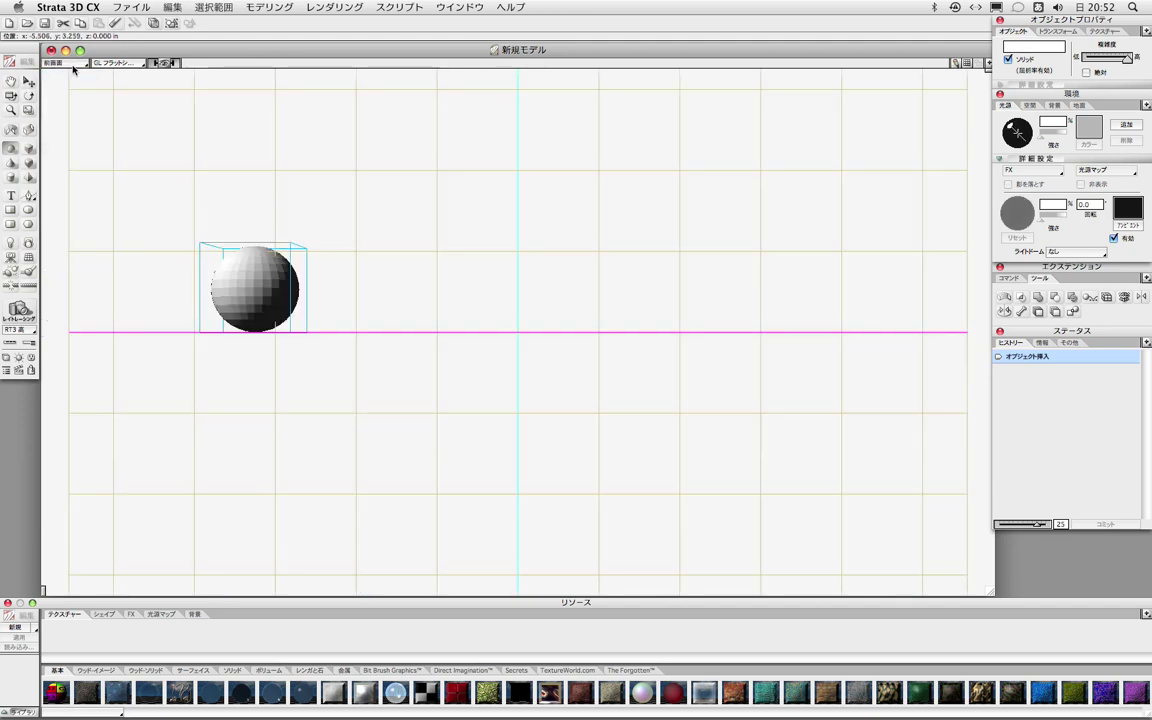
click(71, 64)
click(73, 84)
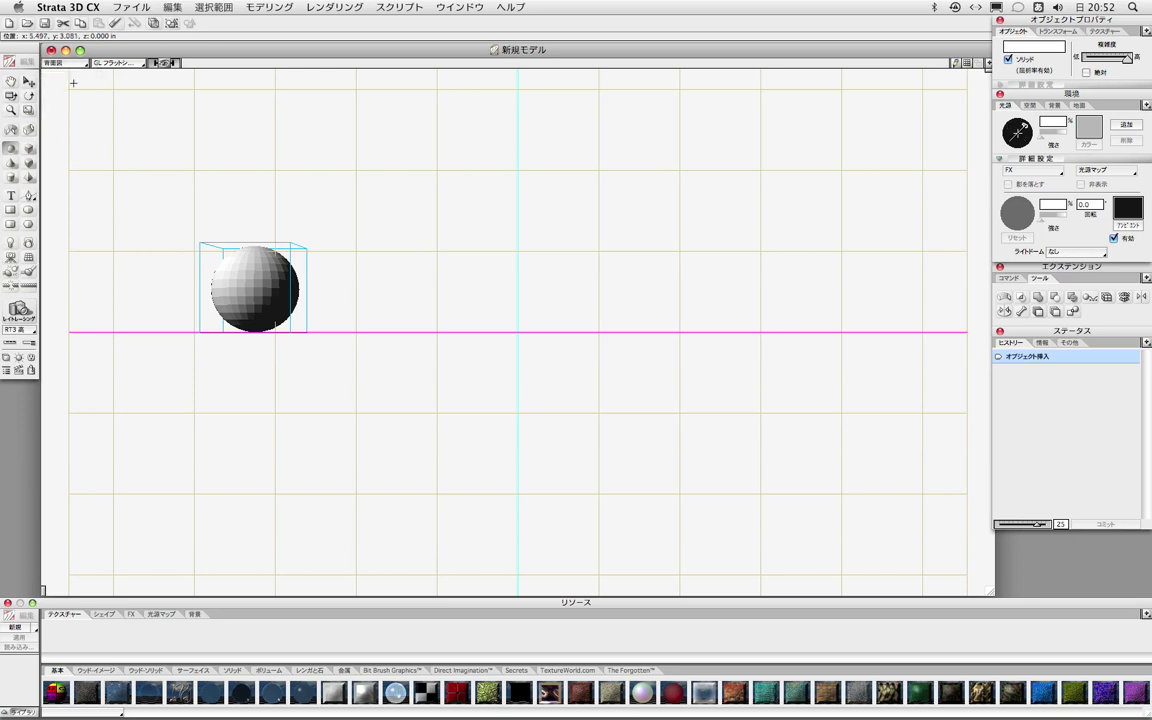
click(74, 63)
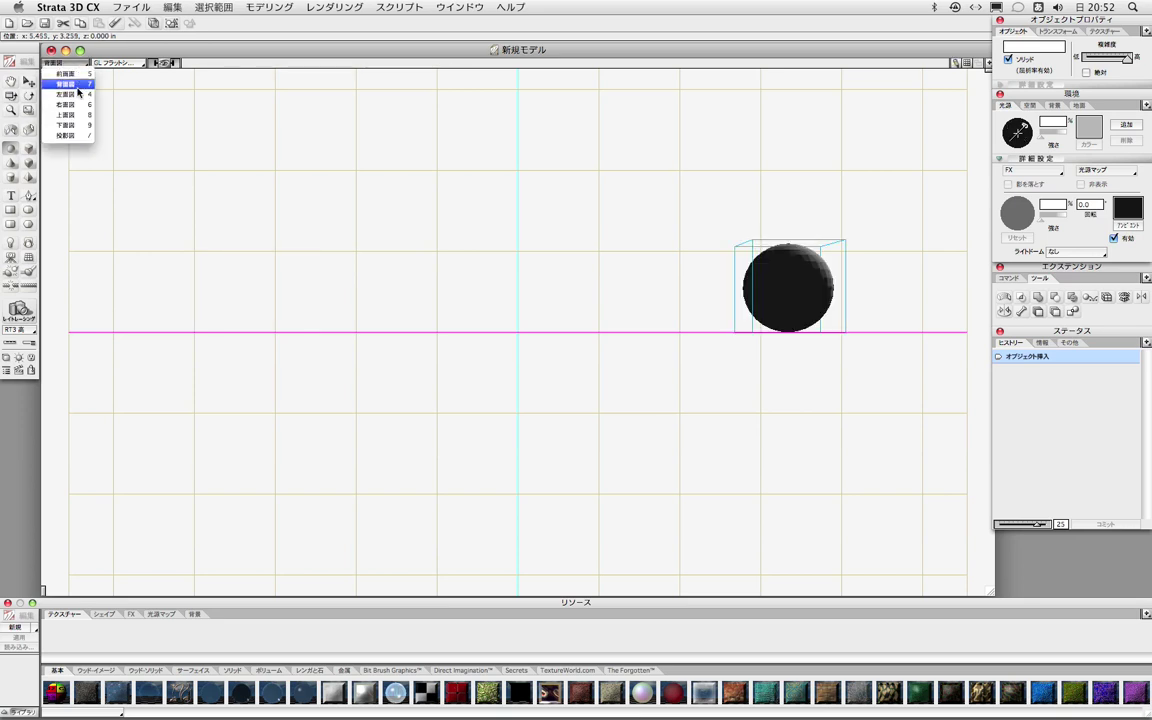
click(75, 94)
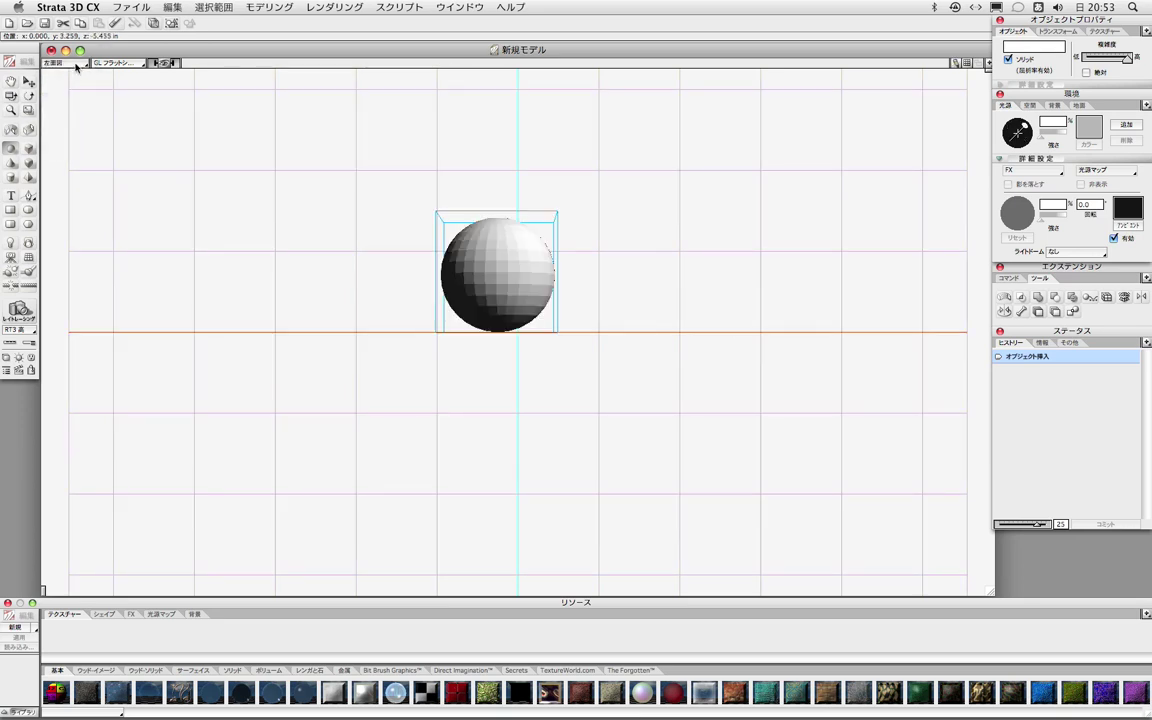
click(76, 66)
click(73, 106)
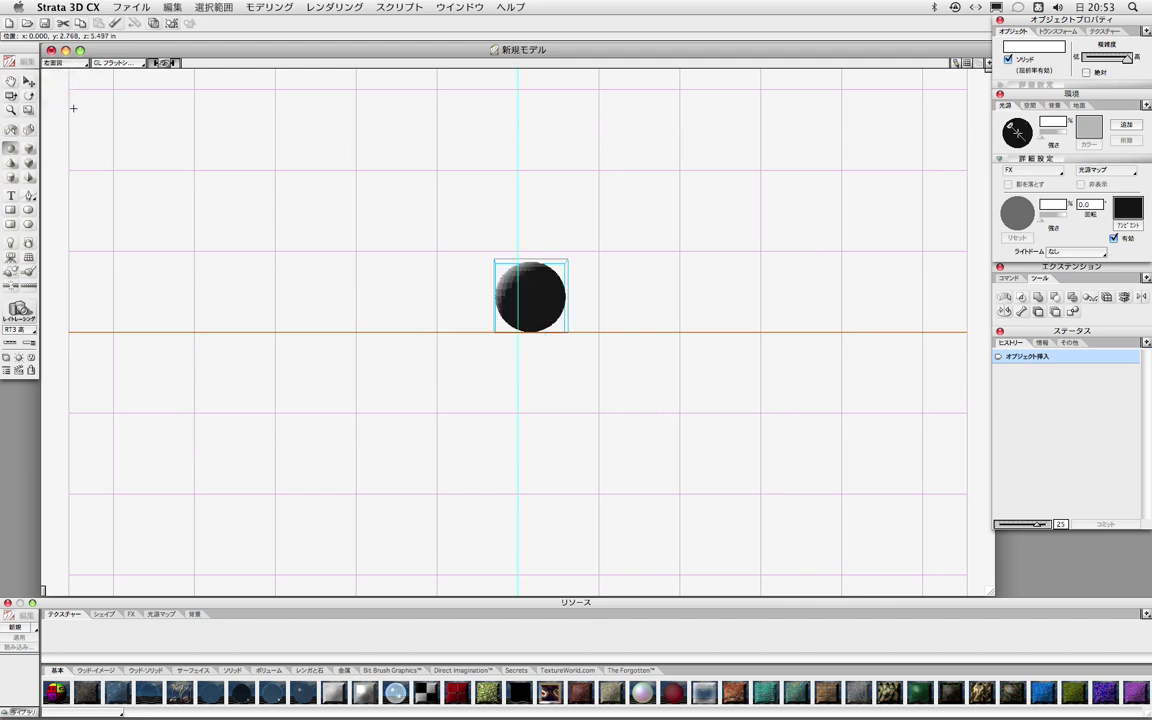
click(76, 66)
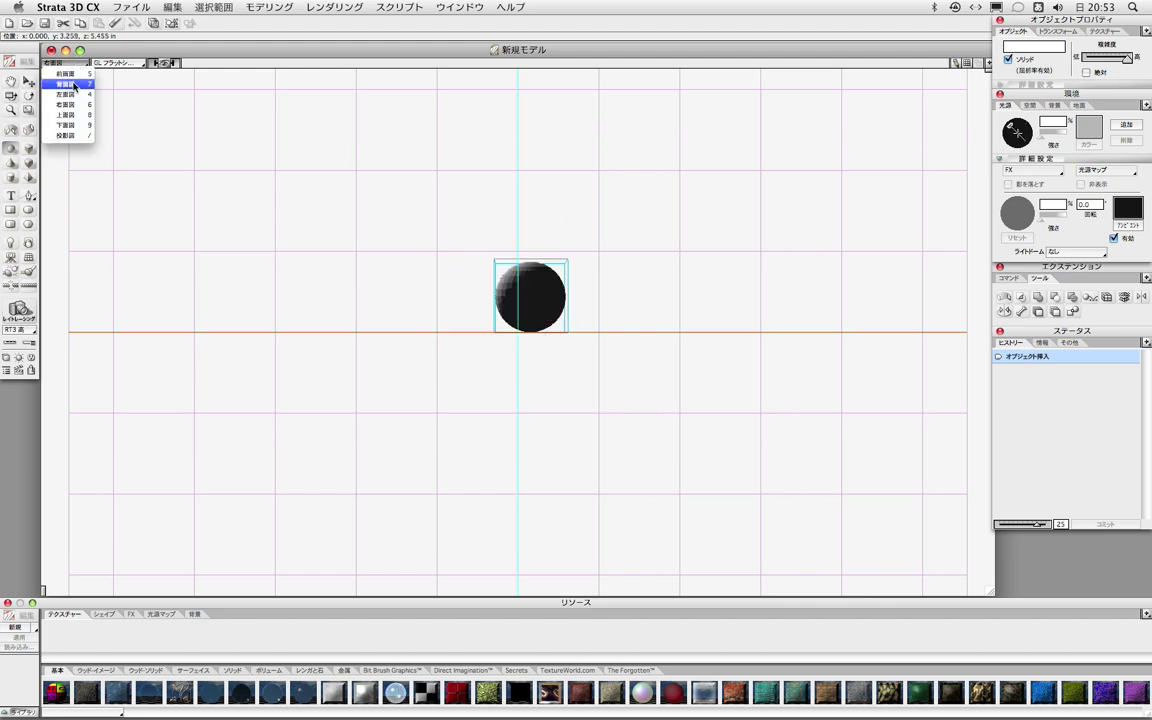
click(66, 114)
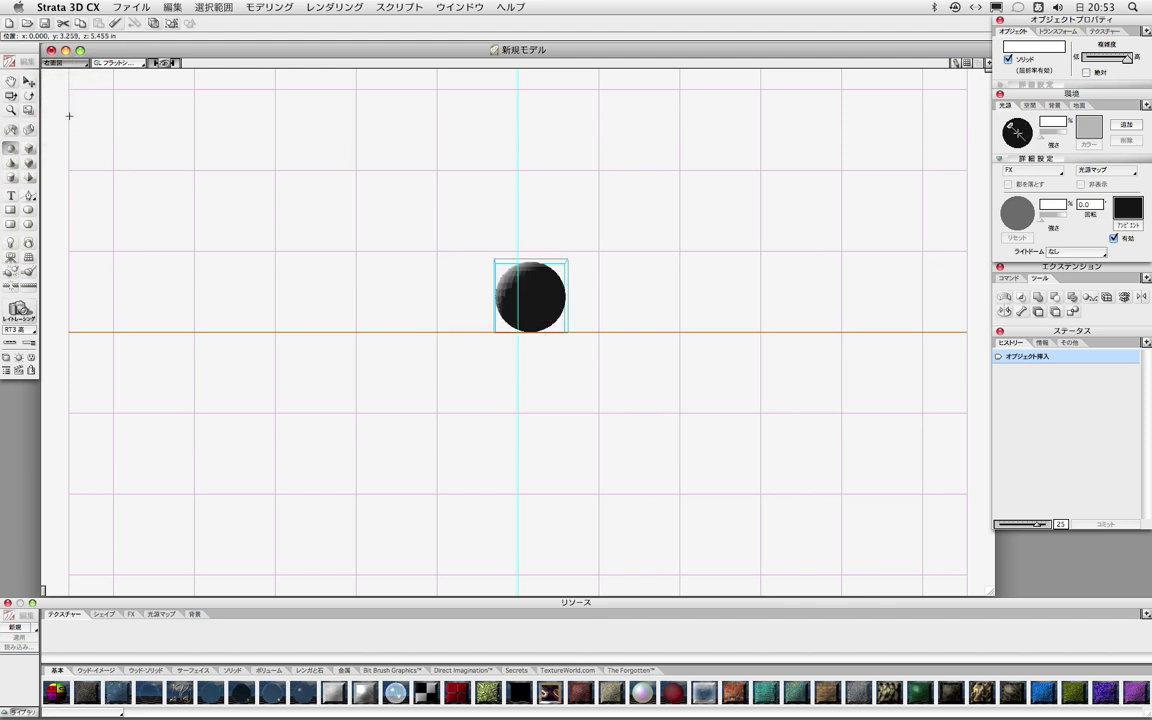
click(67, 66)
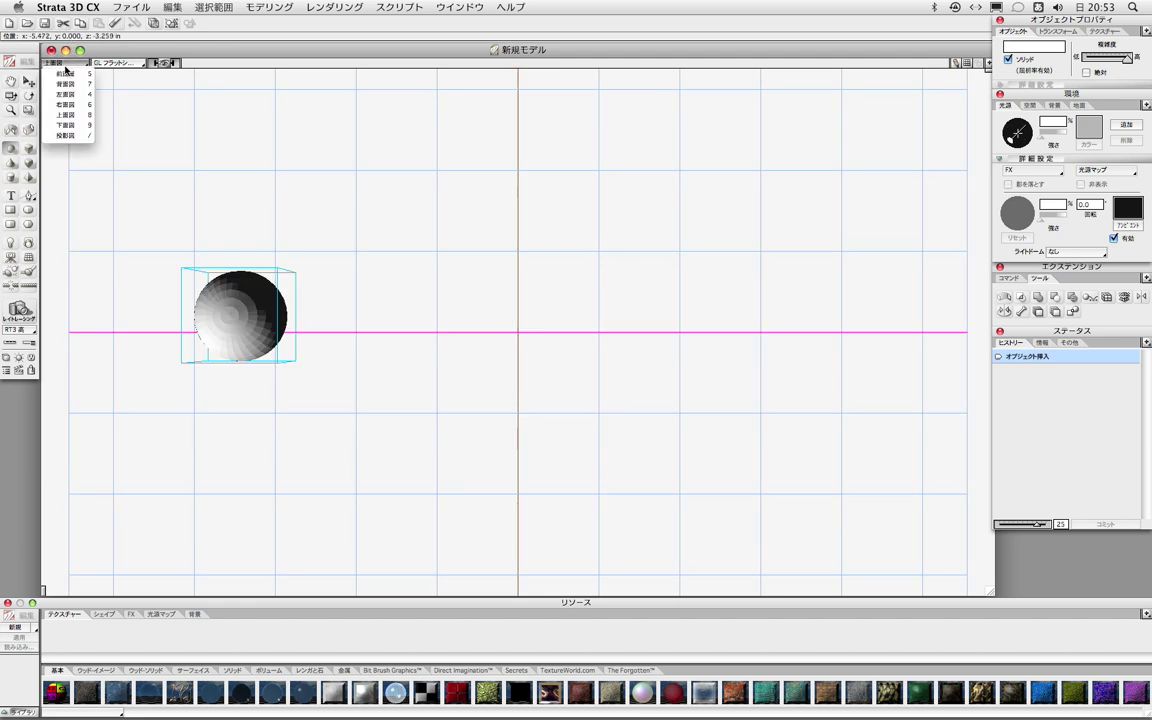
click(70, 125)
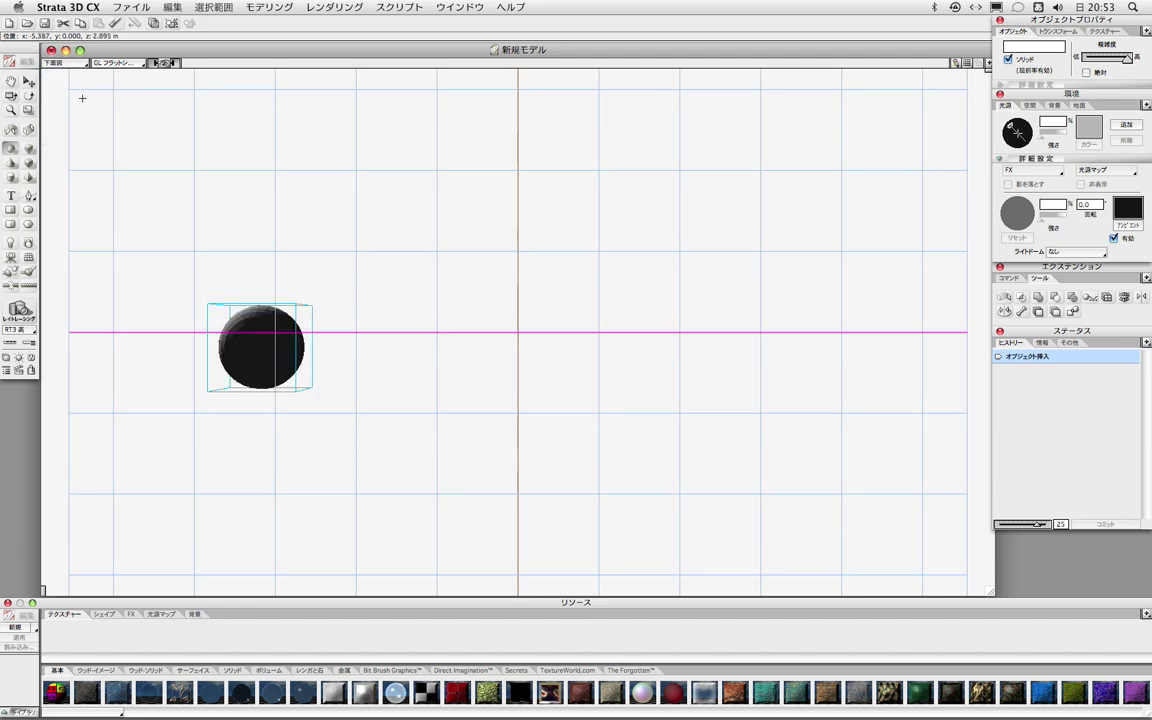
click(76, 66)
click(70, 136)
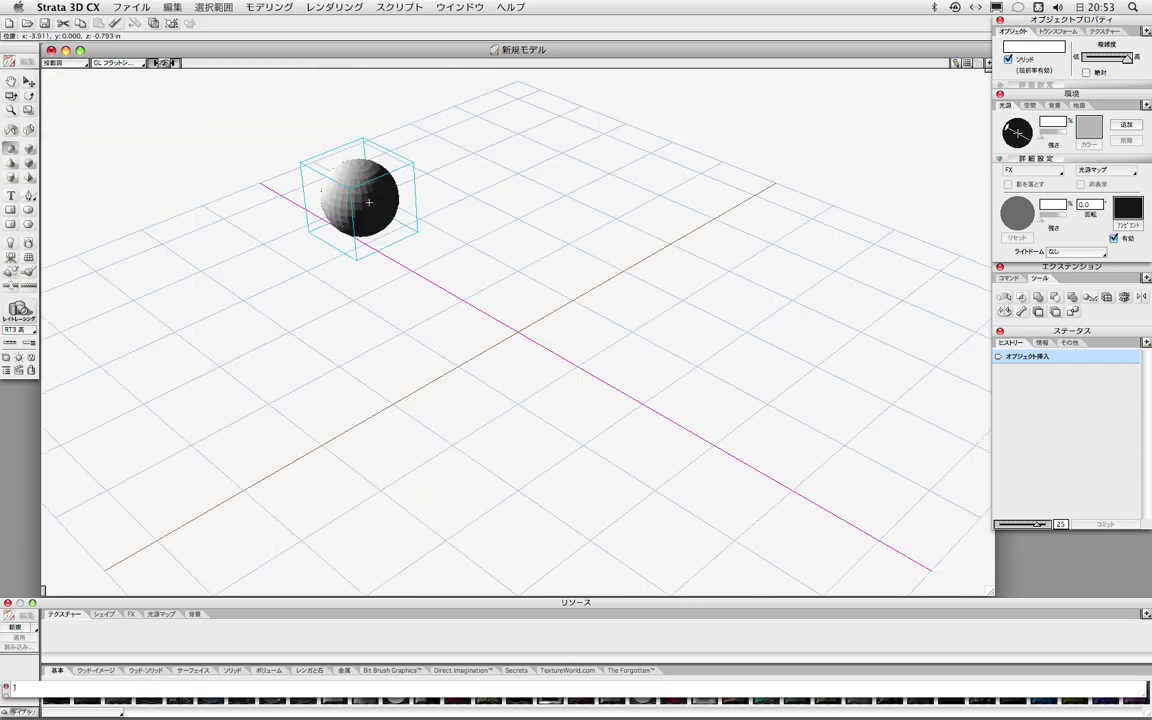
Step: Move the sphere to the grid's origin and scale it up uniformly about its centre
key(o)
drag(378, 208, 220, 158)
drag(333, 217, 538, 355)
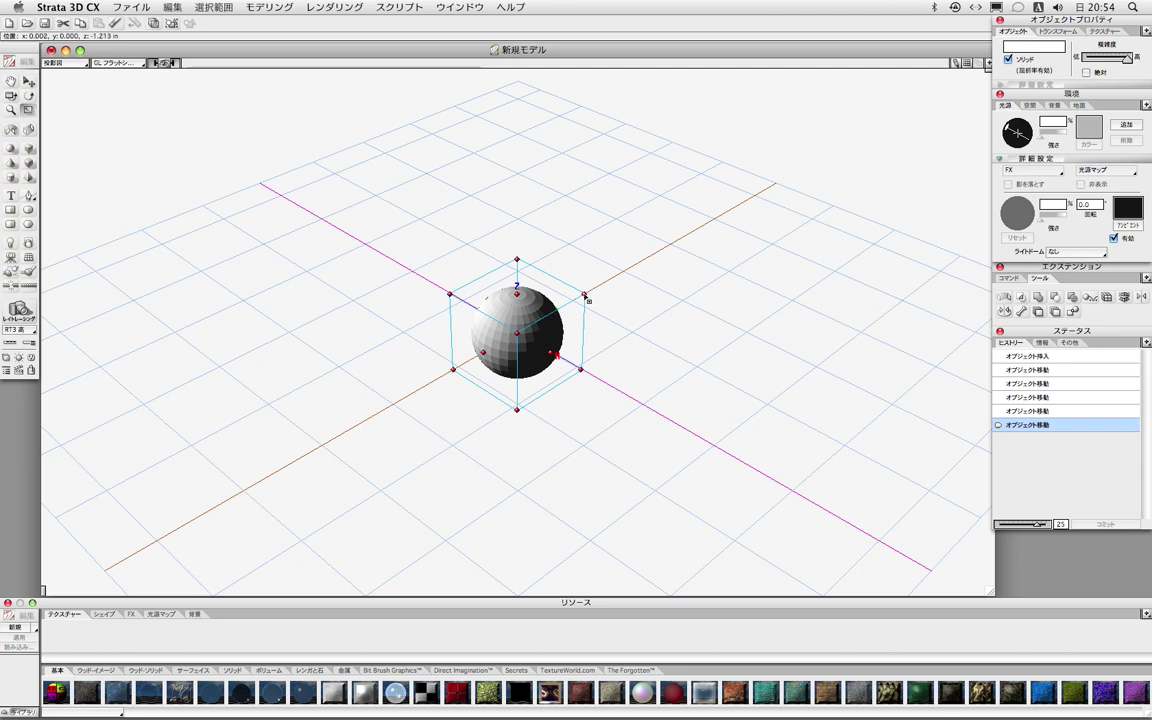
drag(586, 297, 617, 319)
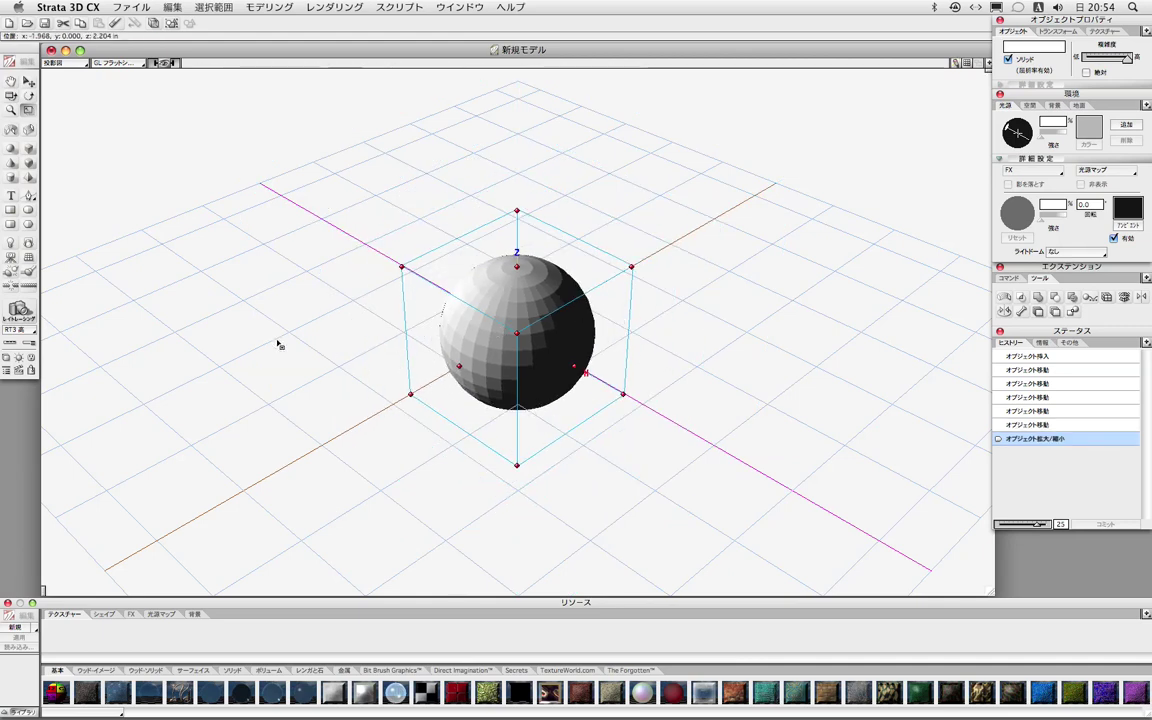
Step: Ray-trace a rectangular region around the sphere with the RT3 high preset and close the rendered image
click(17, 310)
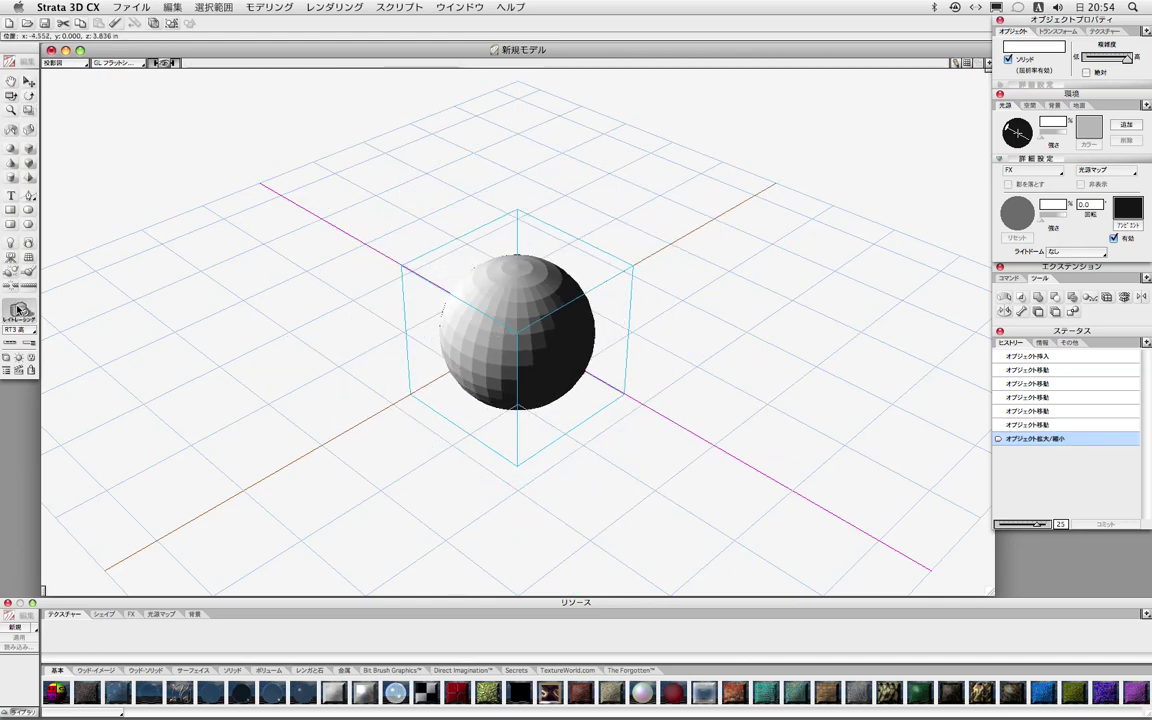
drag(355, 187, 700, 491)
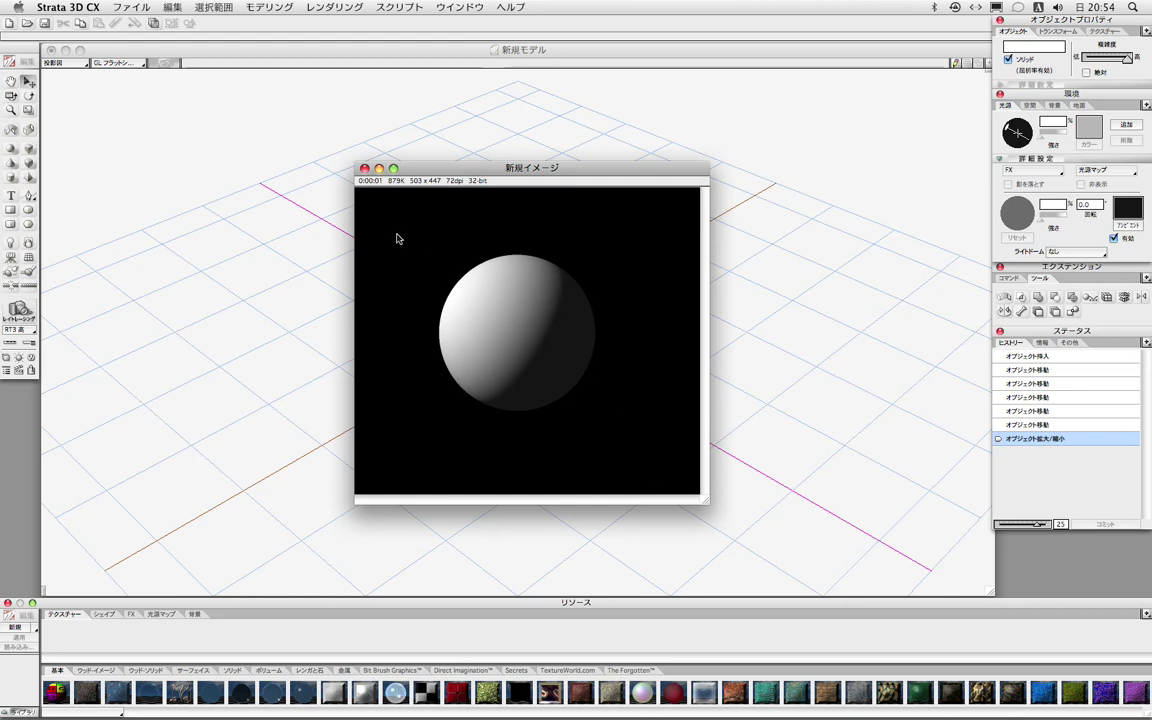
click(365, 168)
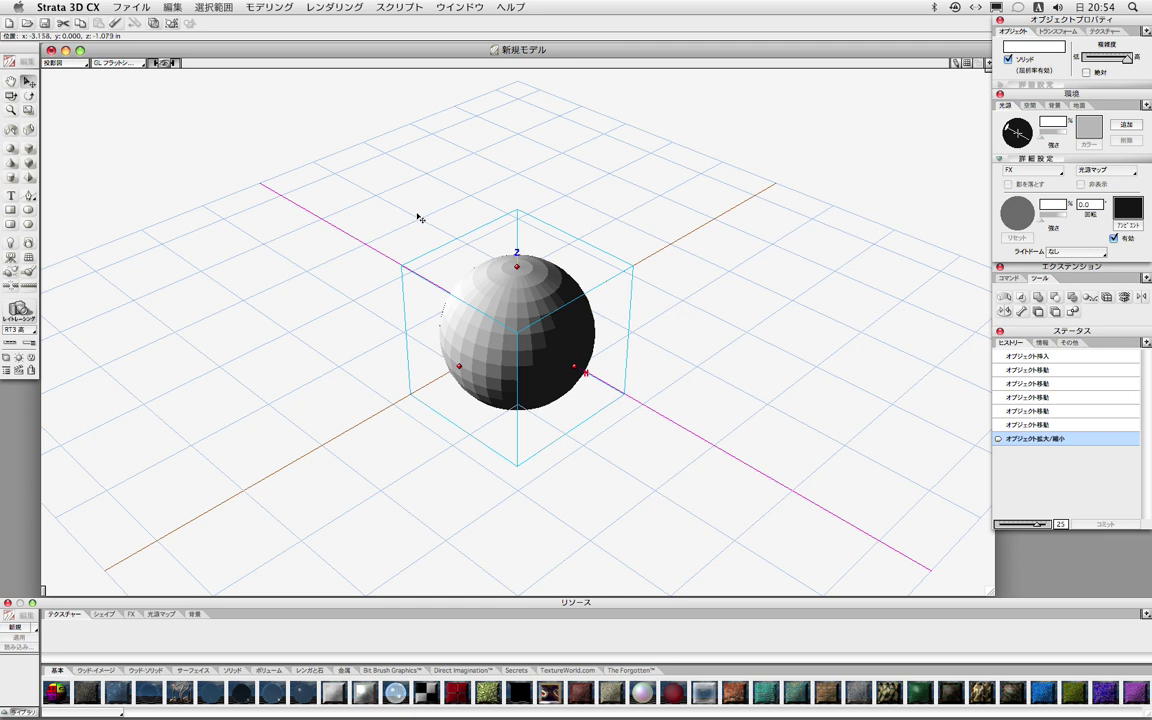
Step: Try rotating the sphere by an edge handle of its bounding box and undo the rotation
drag(697, 289, 690, 294)
click(553, 264)
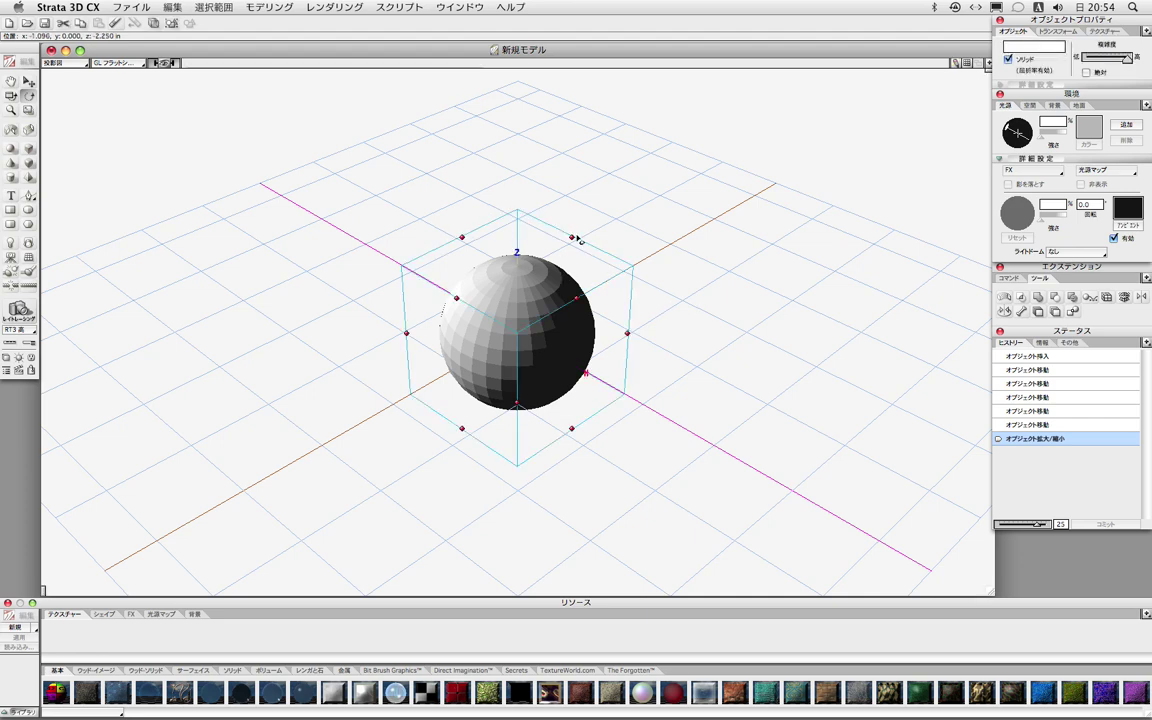
drag(579, 238, 586, 356)
key(super+z)
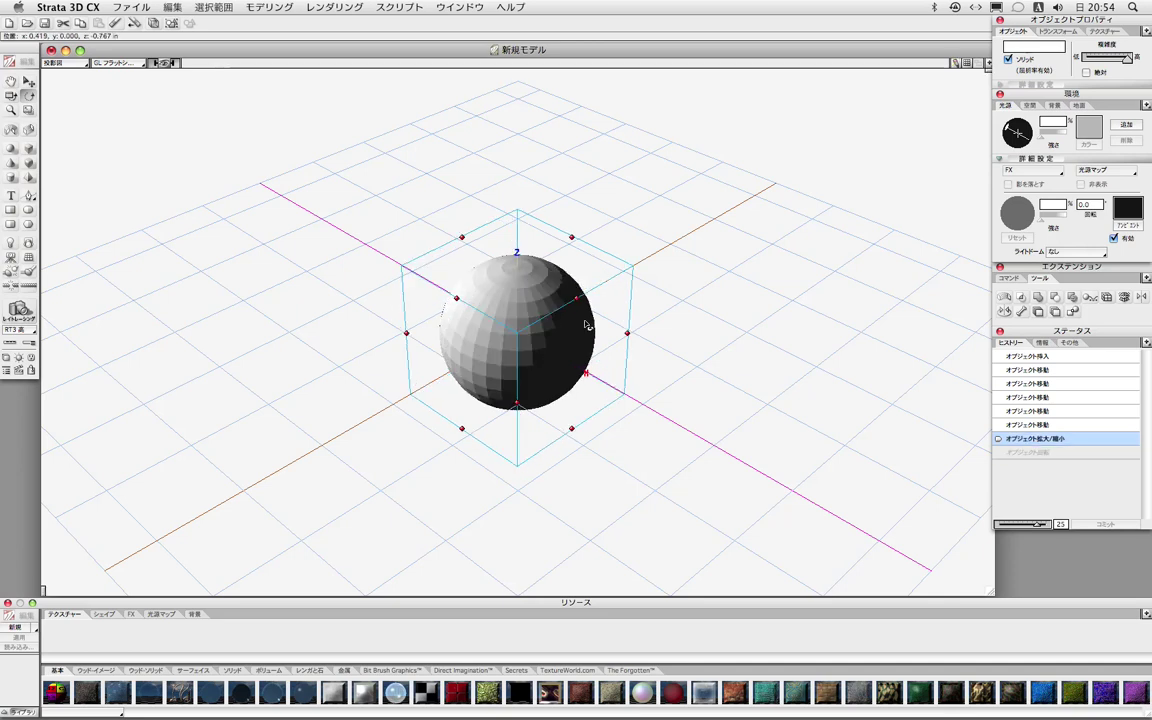
Step: Render a snapshot of the whole perspective view and close its window
key(super+r)
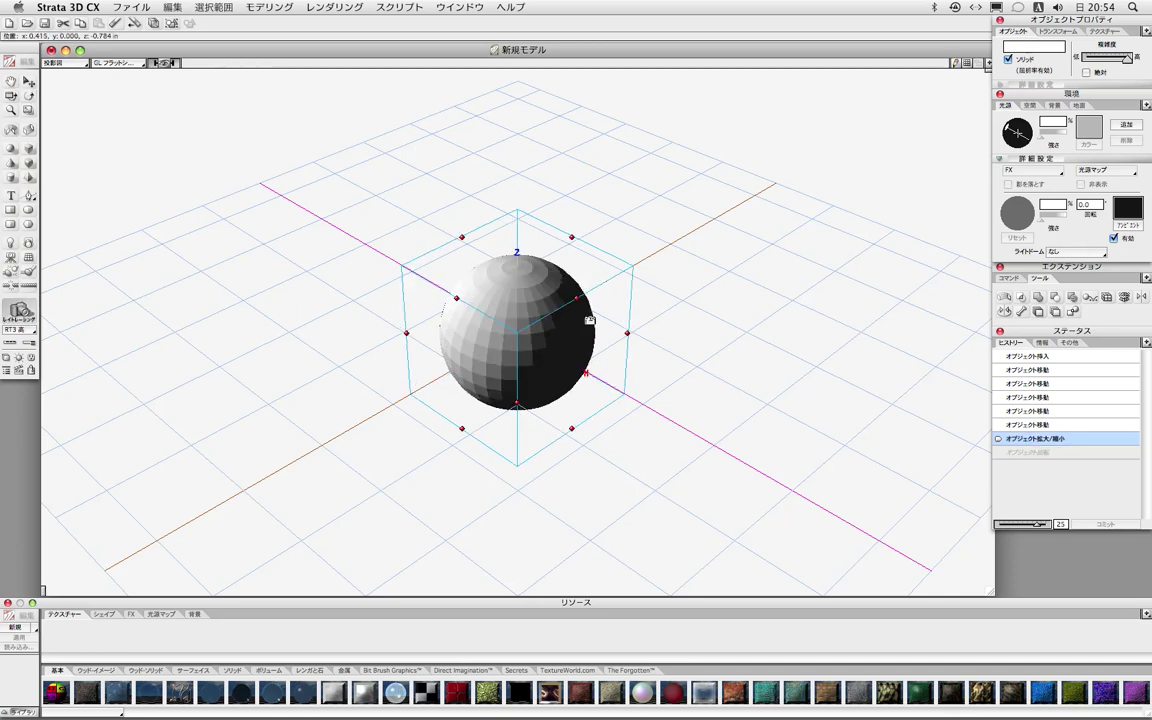
click(548, 303)
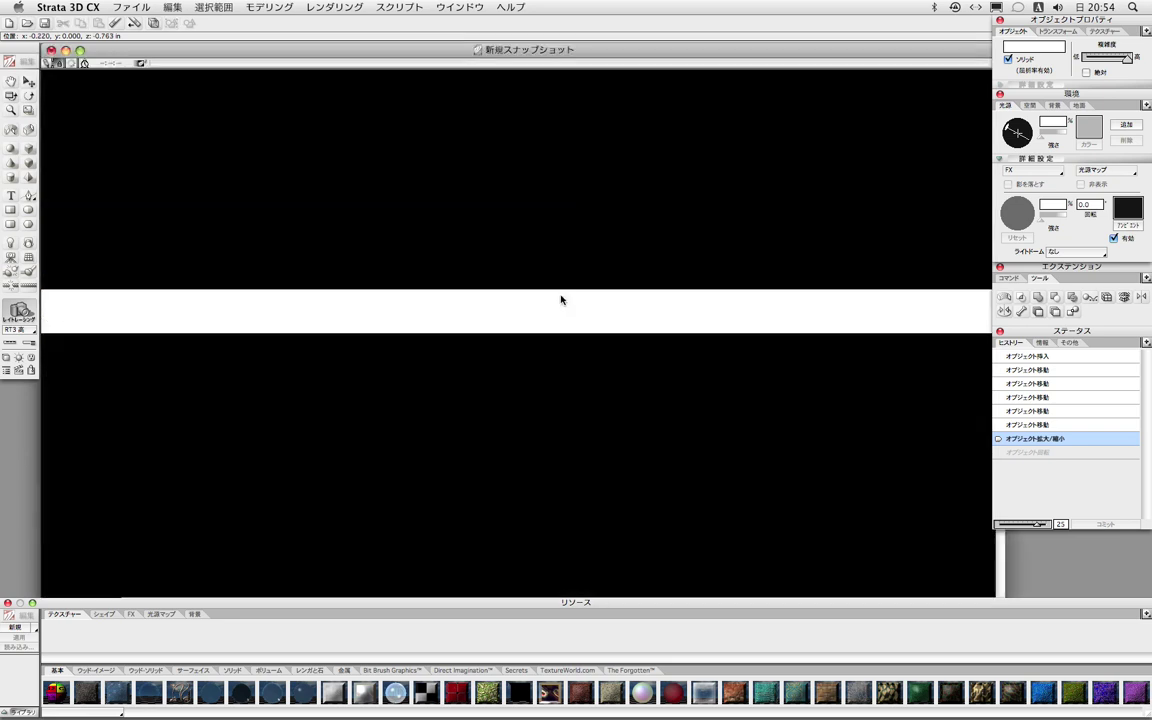
click(52, 51)
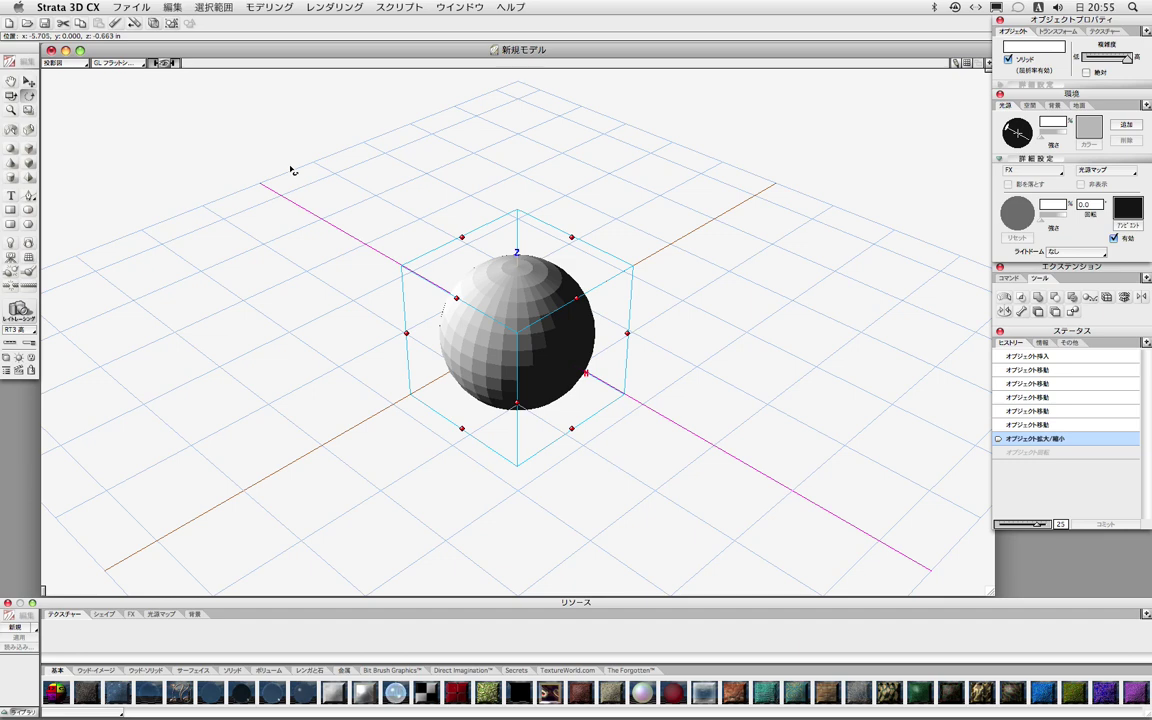
Step: Scale the sphere up until it nearly fills the view's height and rotate it freely about its centre
key(s)
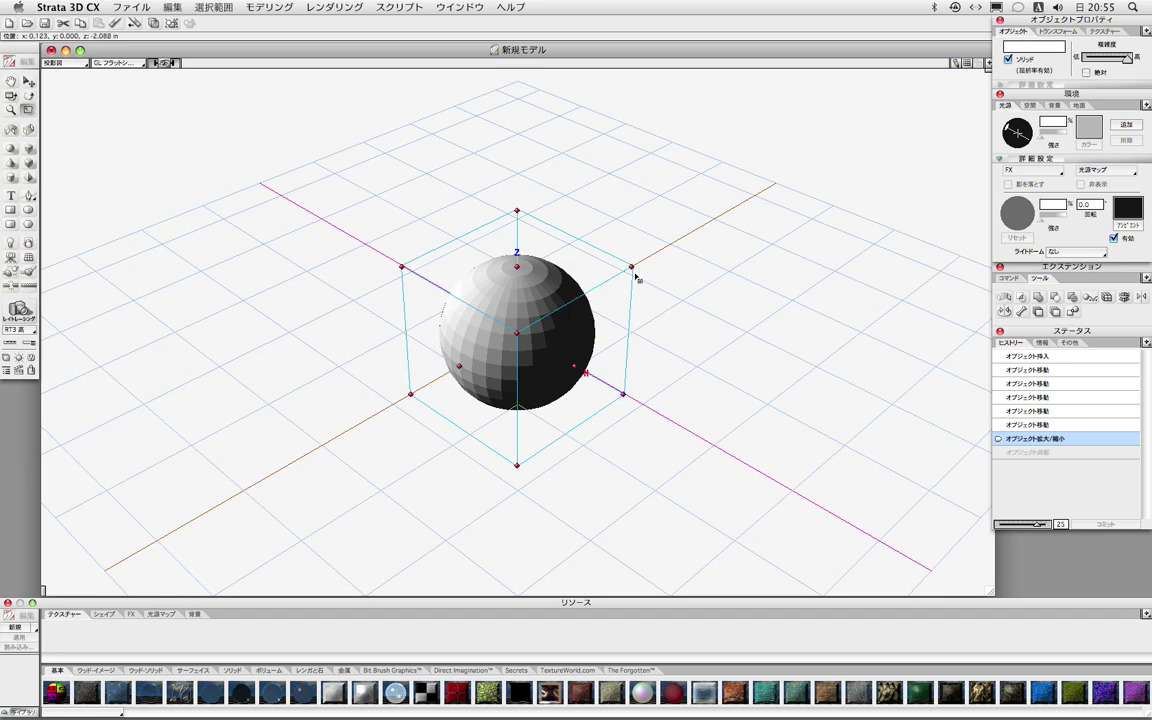
drag(633, 270, 790, 180)
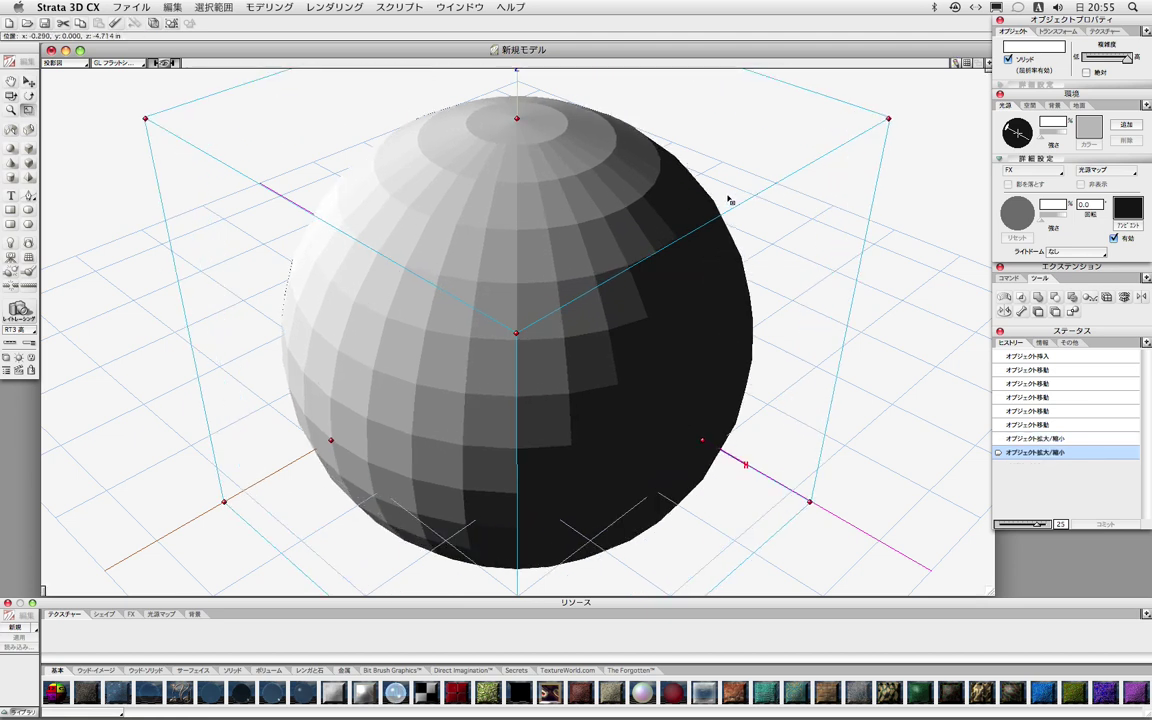
key(r)
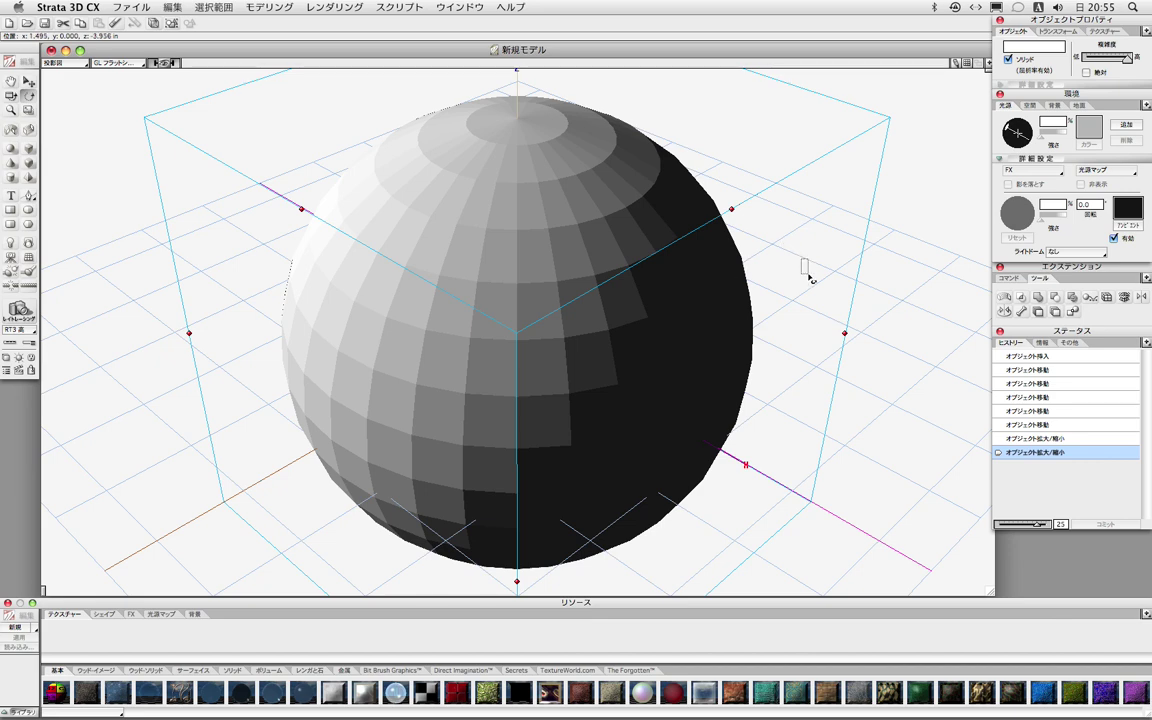
drag(717, 307, 480, 268)
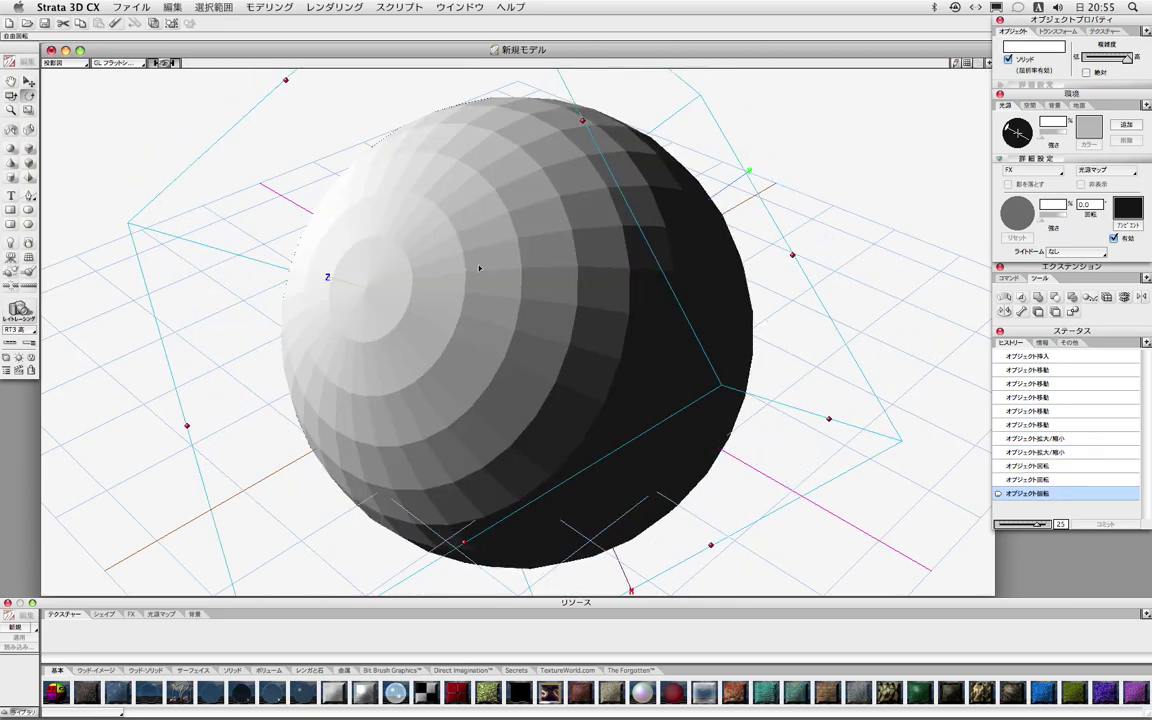
drag(571, 278, 742, 222)
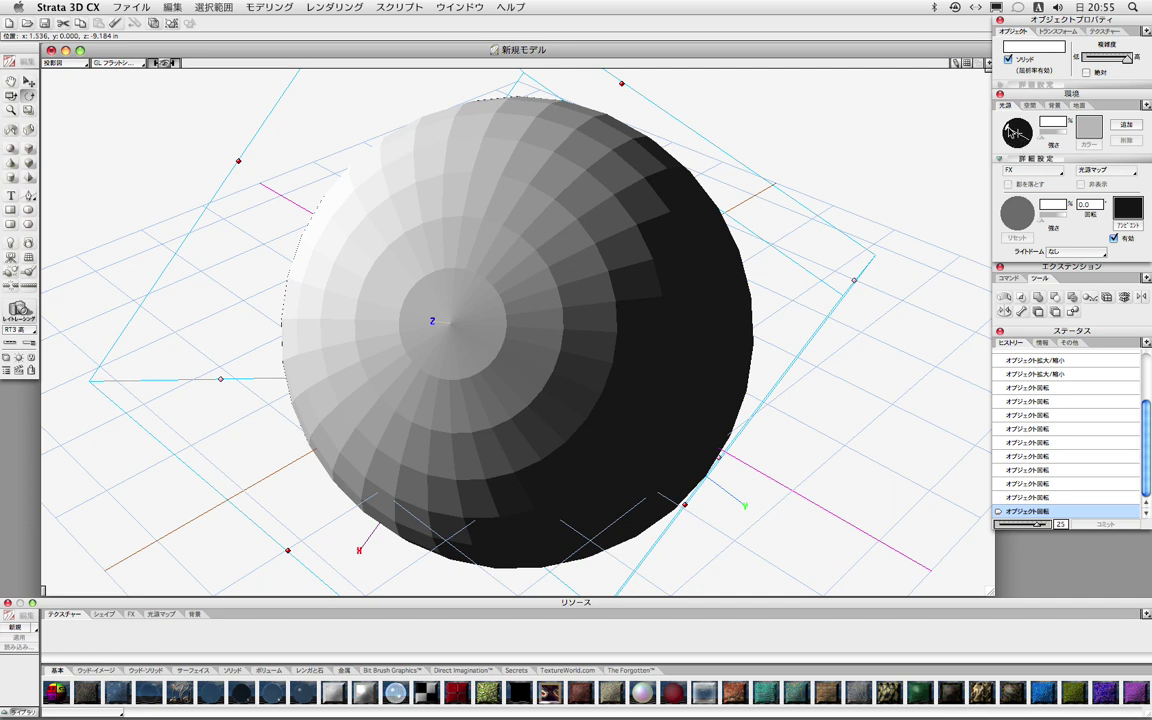
Step: Select the environment's directional light and try several directions, finishing with the sphere lit from its upper-left back side
click(1013, 129)
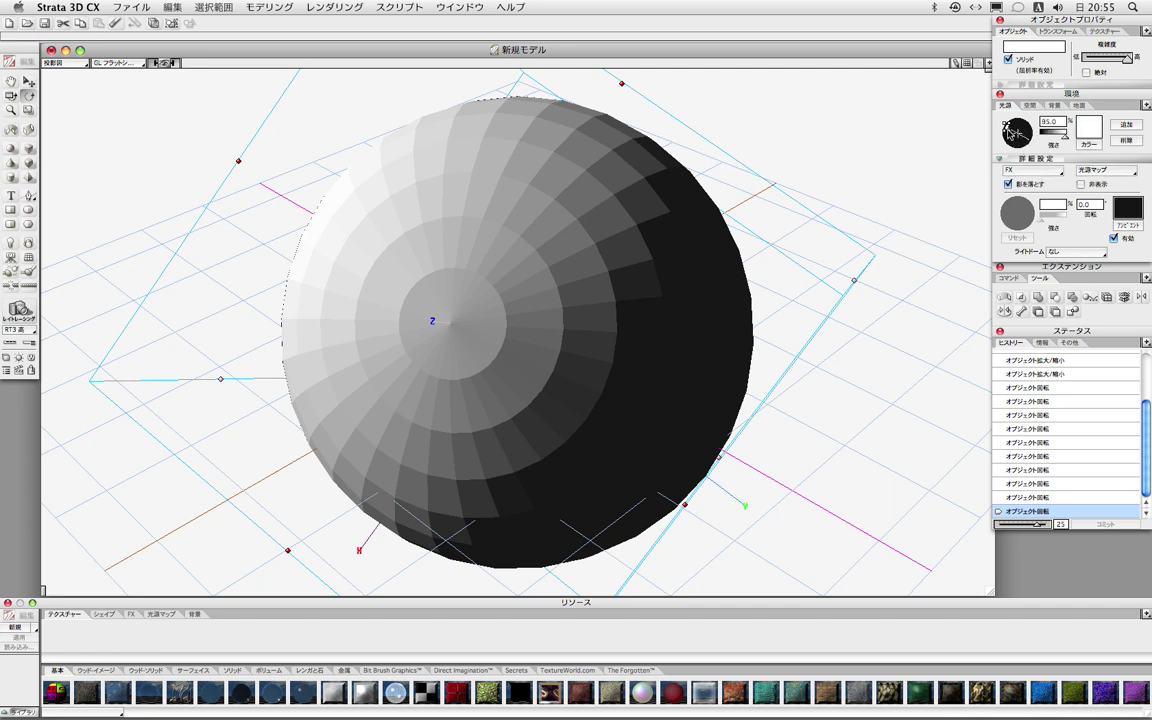
click(1022, 141)
click(1012, 128)
drag(1012, 128, 1022, 133)
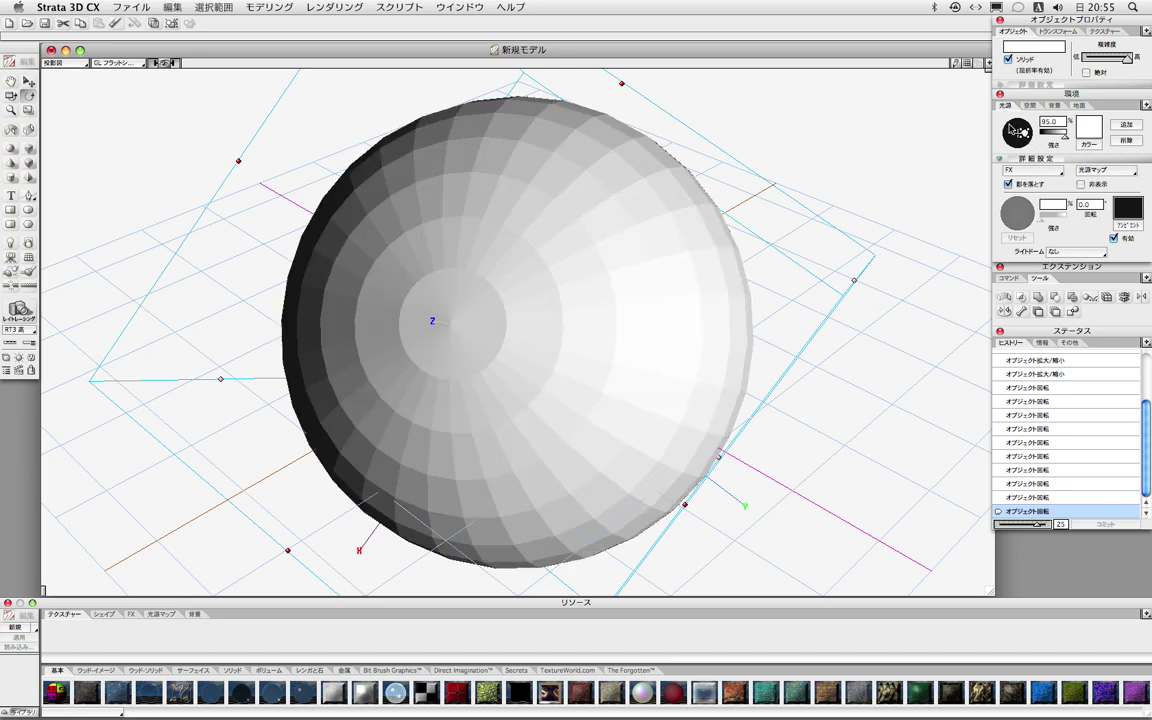
drag(1013, 128, 1016, 130)
click(1016, 130)
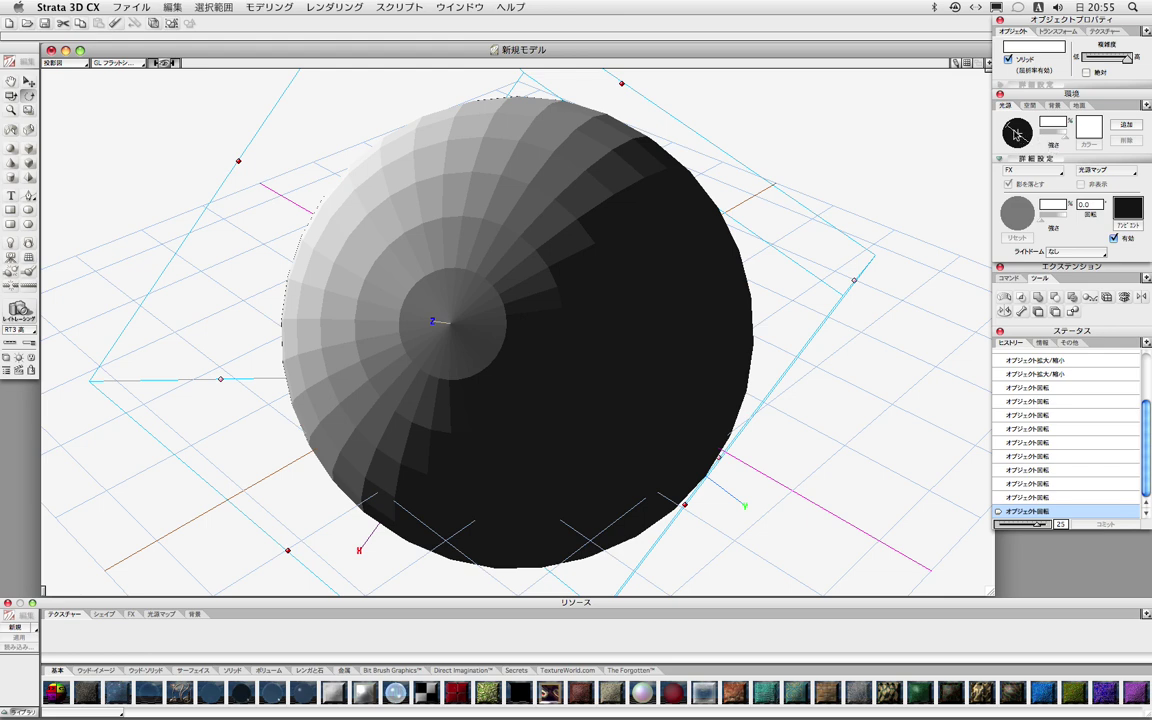
Step: Undo the last three rotations of the sphere
key(super+z)
key(super+z)
key(super+z)
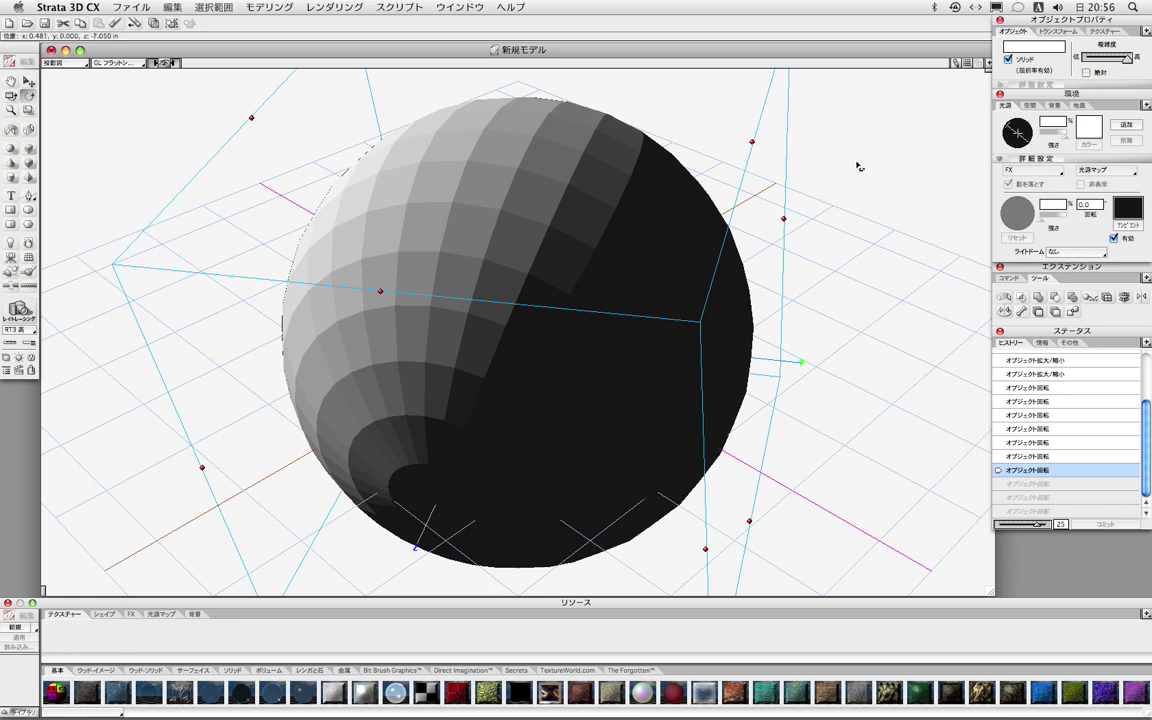
Step: Rotate the sphere so its pole faces the viewer and set the perspective view's display mode to GL ポイント (points)
drag(564, 230, 498, 316)
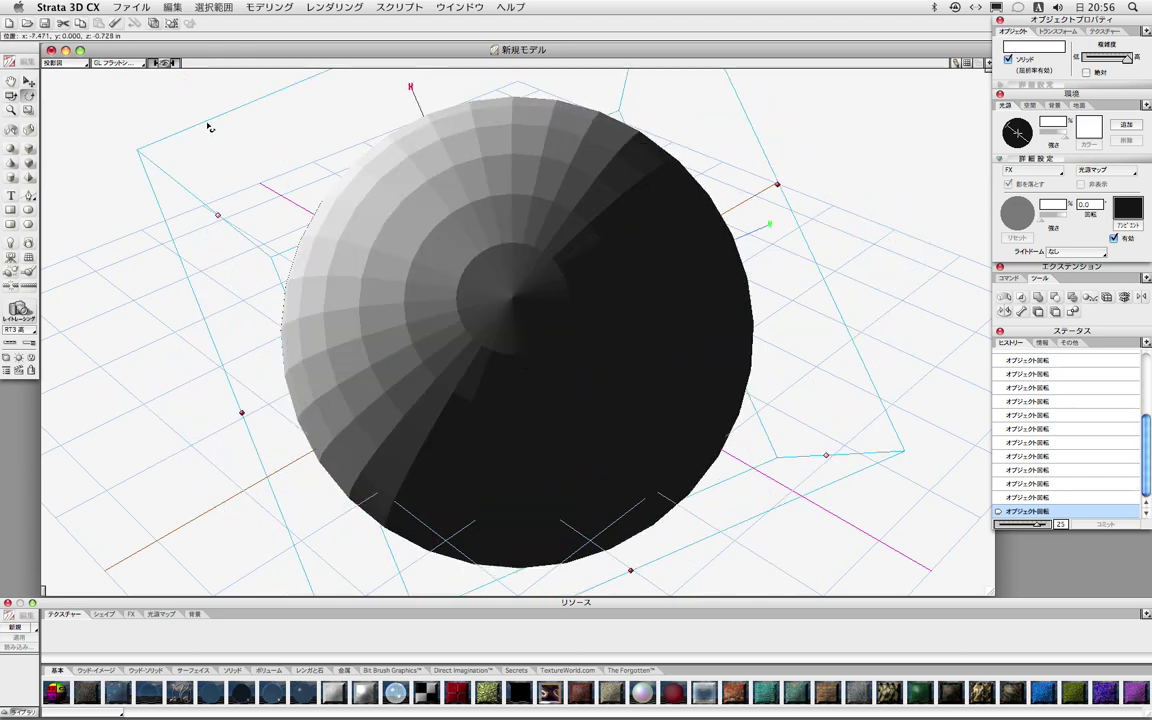
click(116, 62)
mouse_move(133, 76)
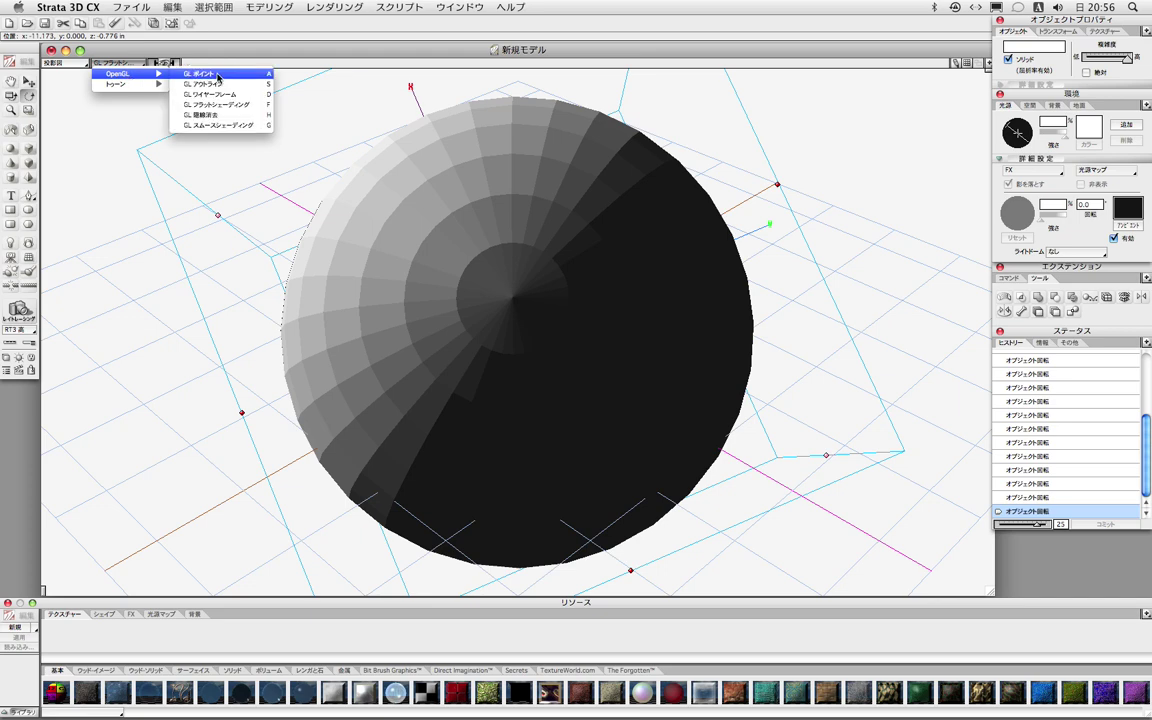
click(199, 73)
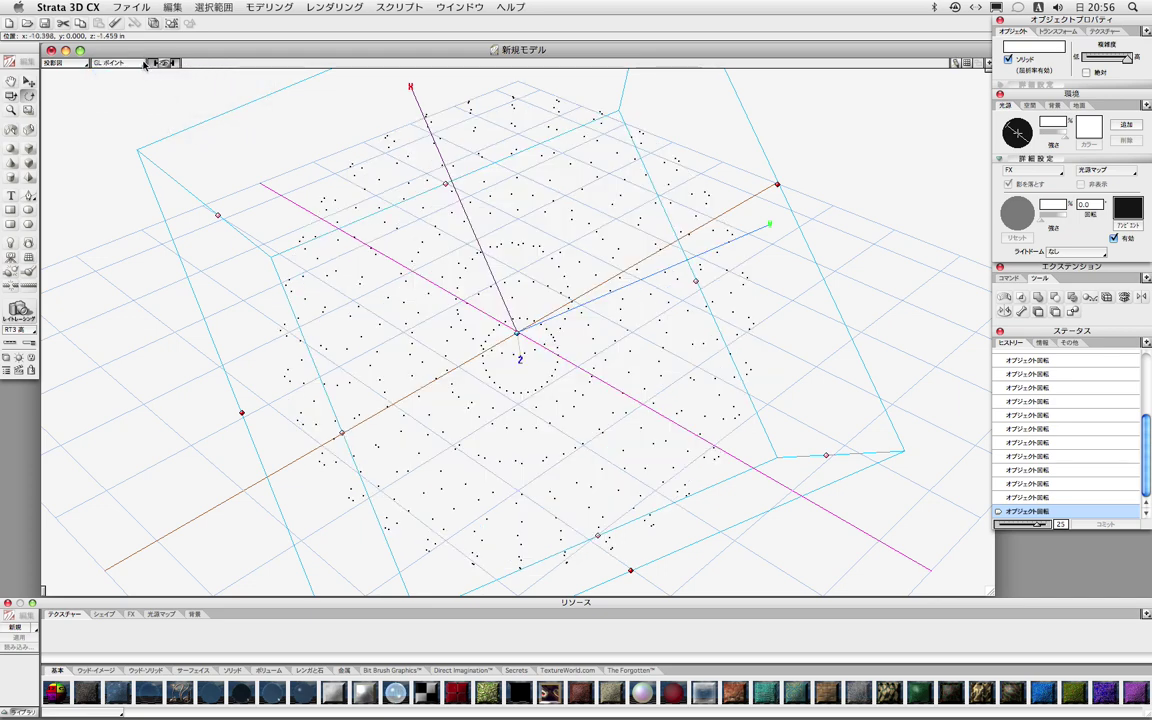
Step: Display the sphere in GL アウトライン (outline) mode and then in GL ワイヤーフレーム (wireframe) mode
click(144, 63)
mouse_move(130, 73)
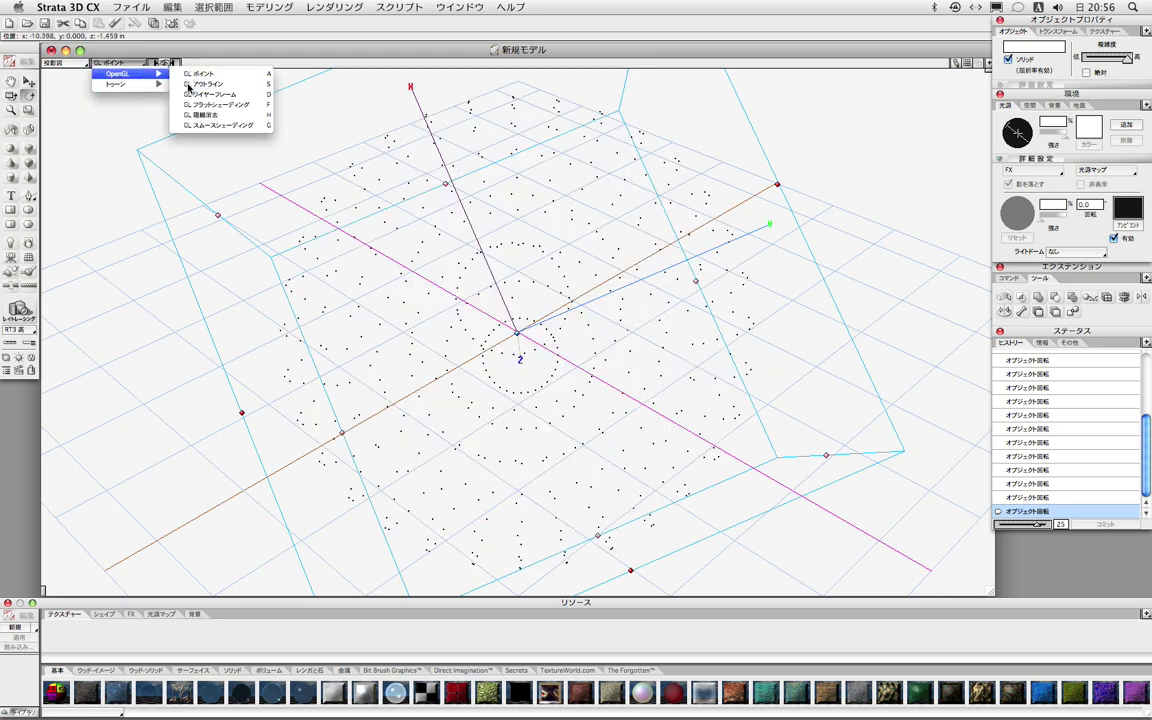
click(190, 85)
click(143, 65)
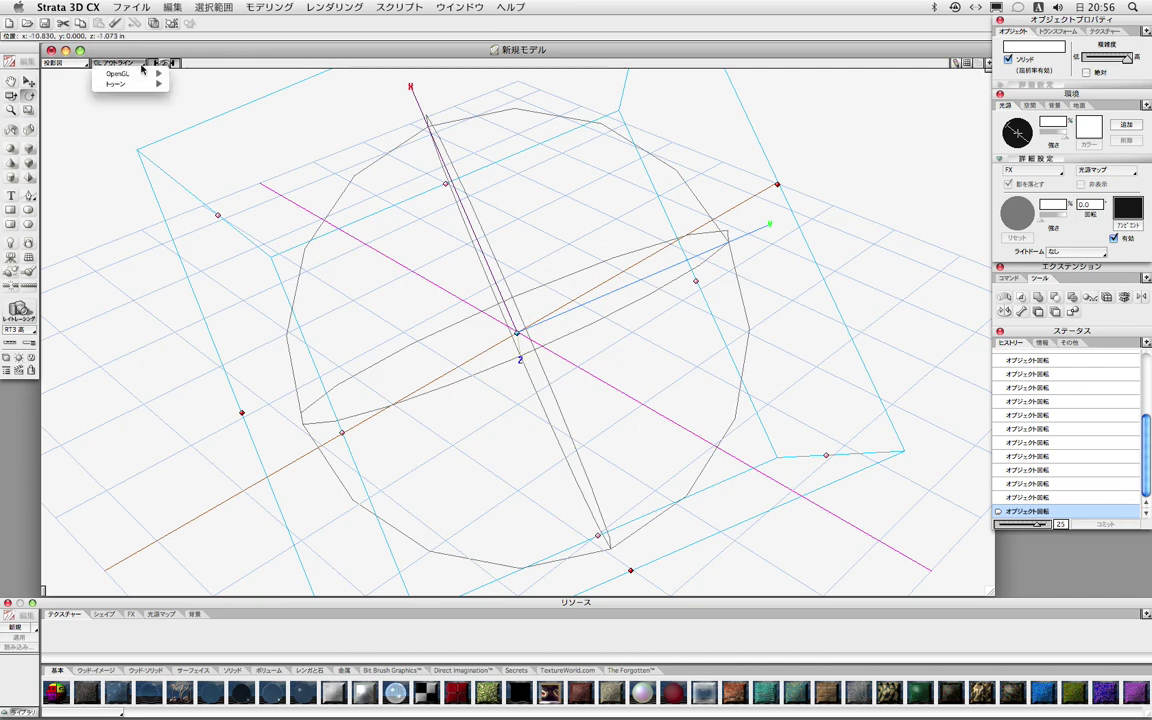
mouse_move(130, 73)
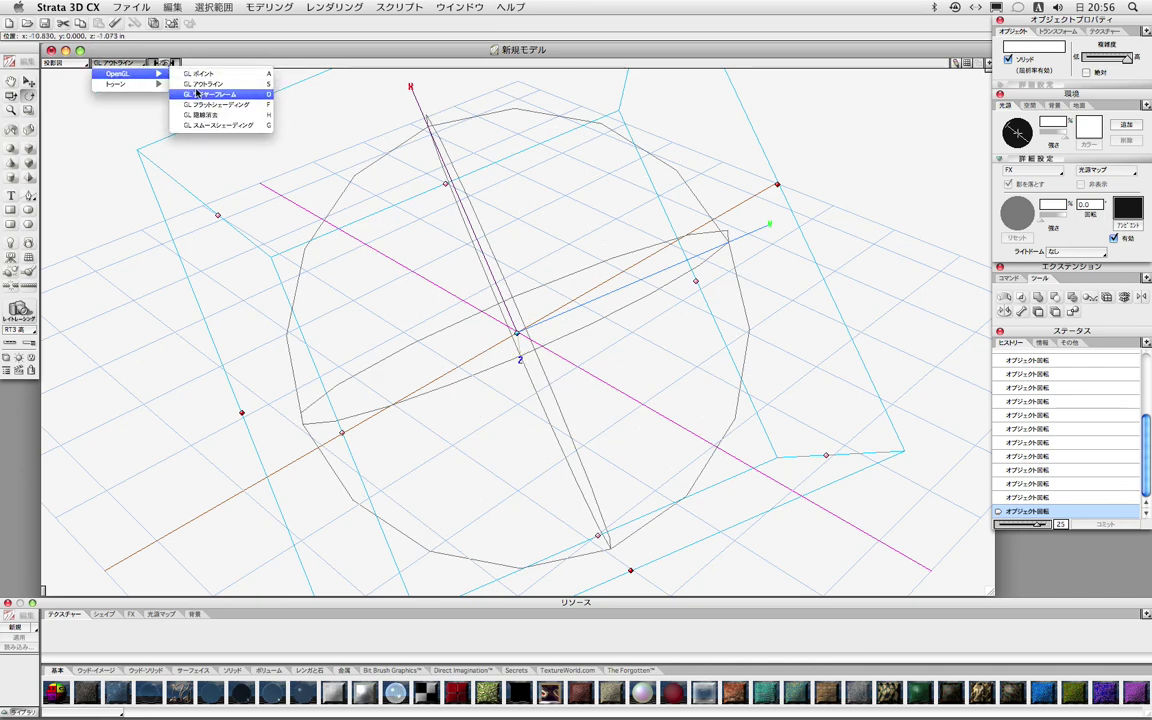
click(198, 93)
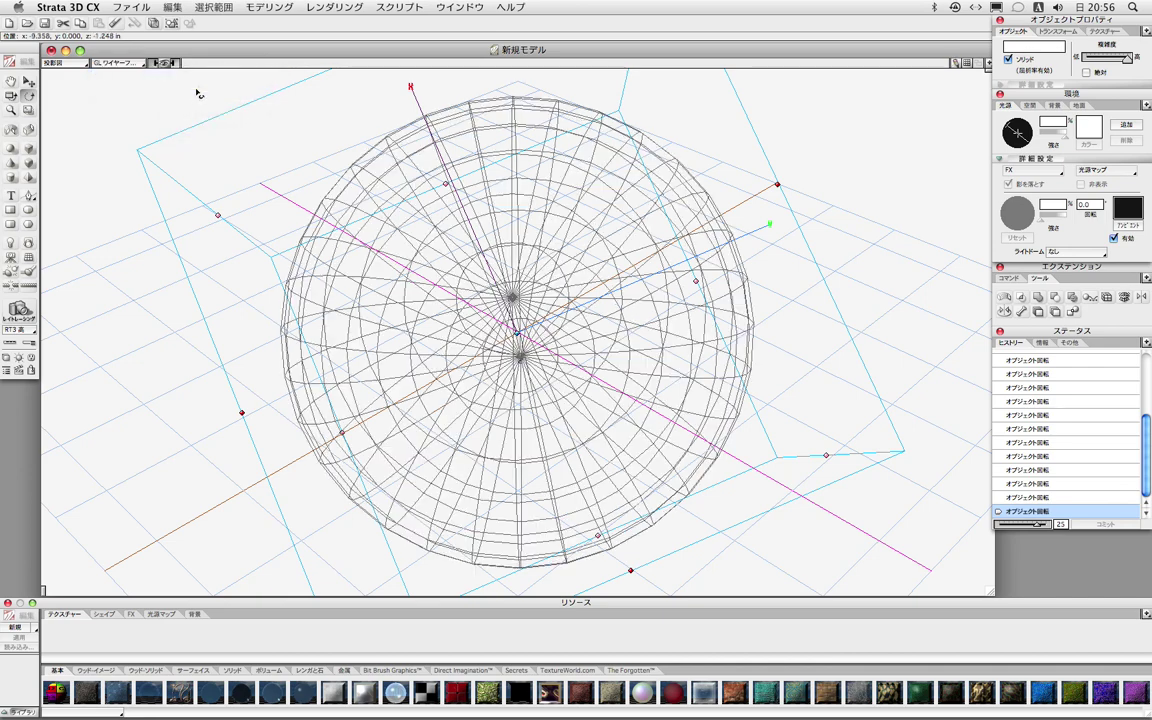
Step: Display the sphere in GL フラットシェーディング (flat shading) and then in GL 隠線消去 (hidden line) mode
click(147, 66)
mouse_move(150, 74)
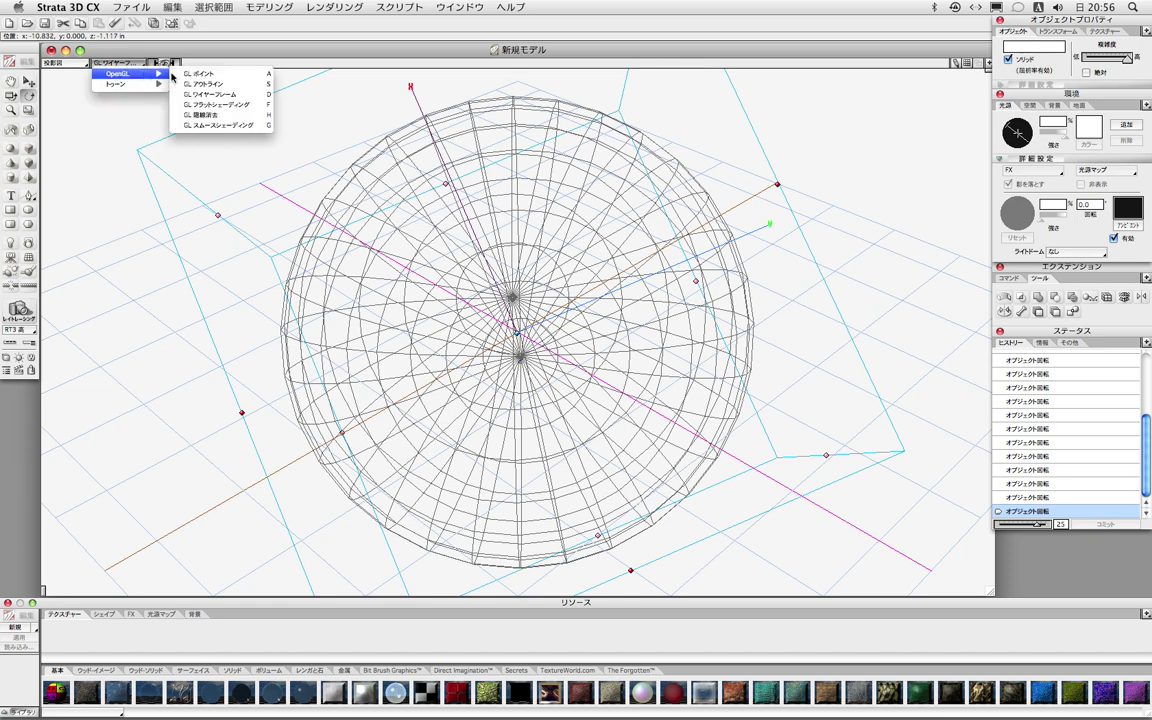
click(207, 104)
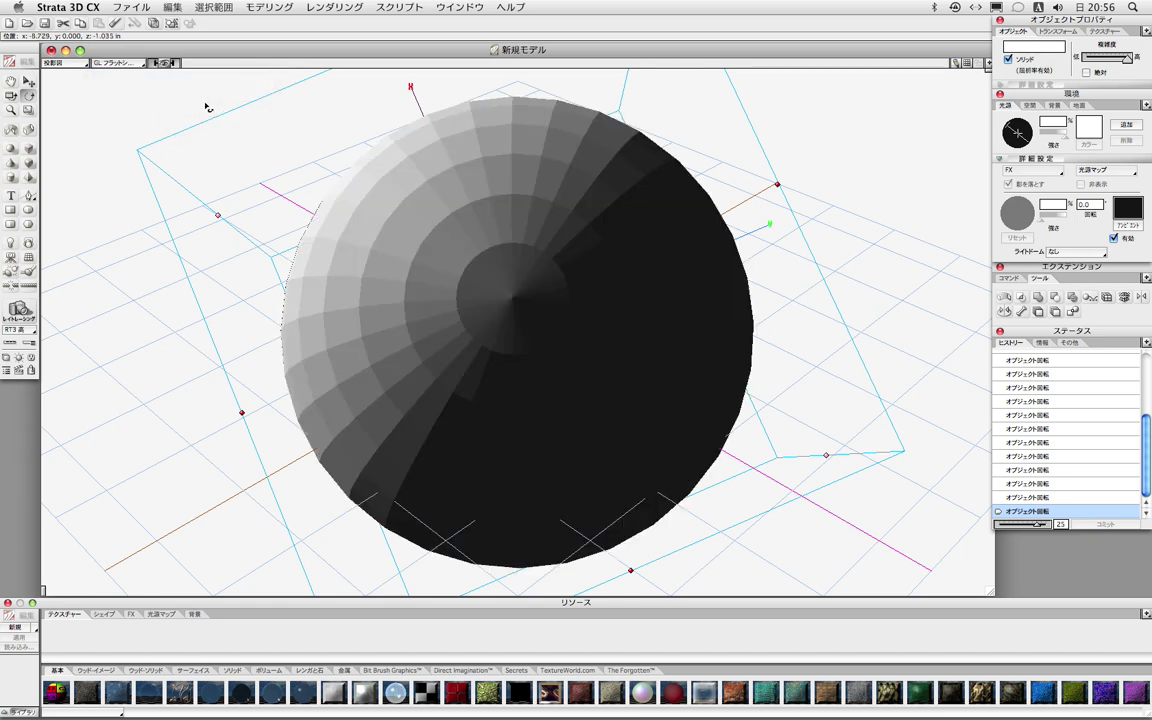
click(143, 66)
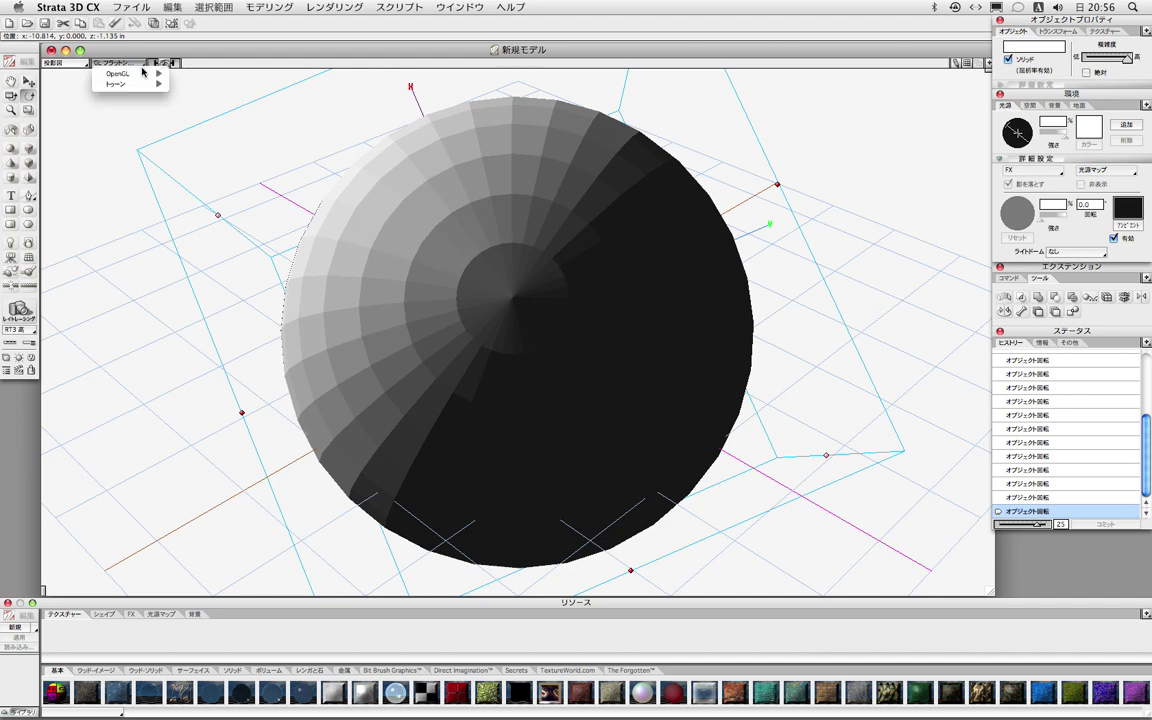
mouse_move(150, 74)
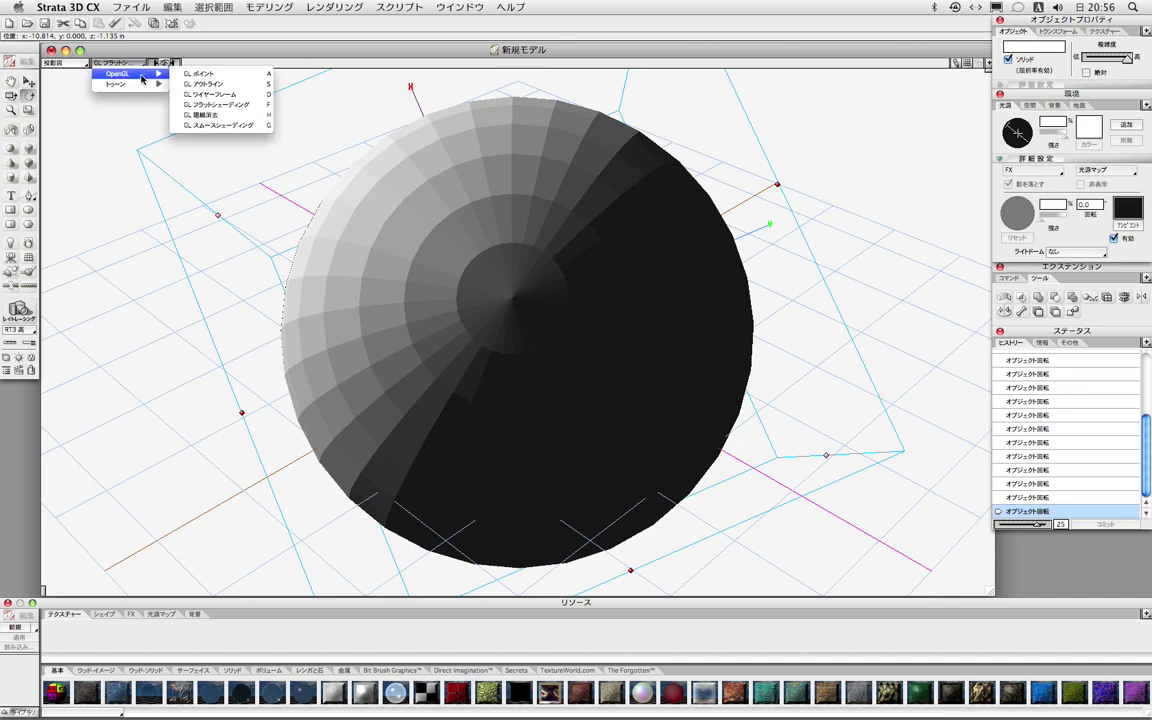
click(219, 116)
Step: Display the sphere in GL スムースシェーディング (smooth shading) and then in トゥーン フラットシェーディング (toon flat shading)
click(143, 63)
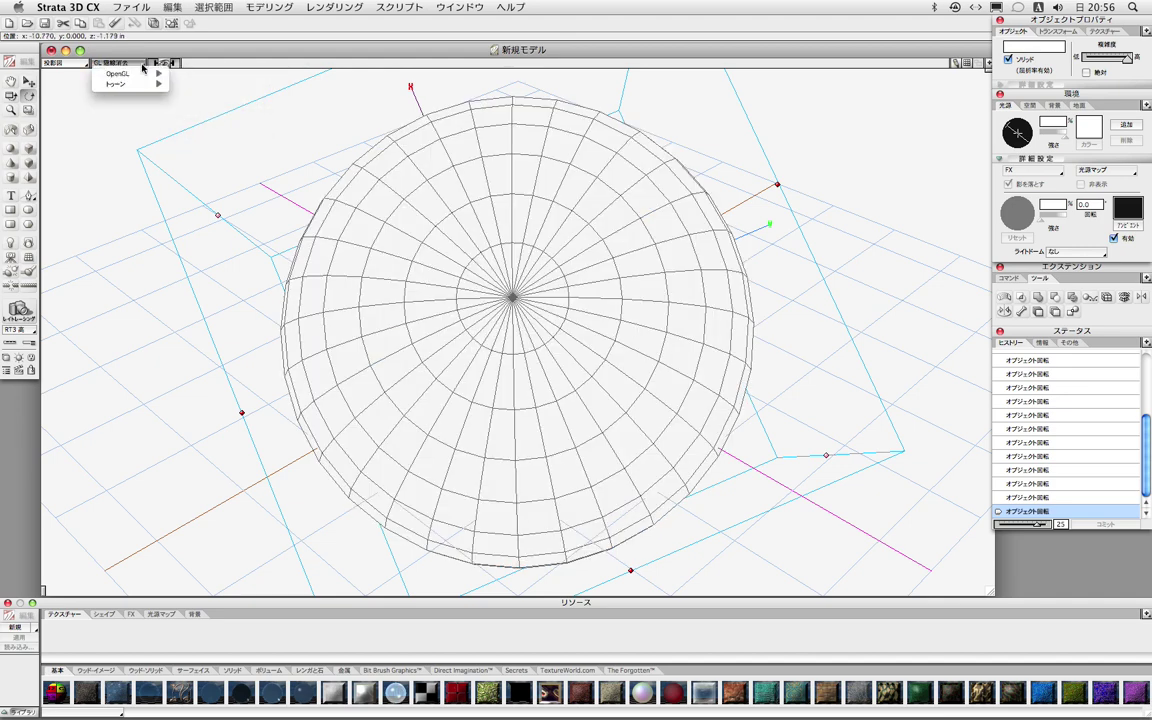
mouse_move(155, 76)
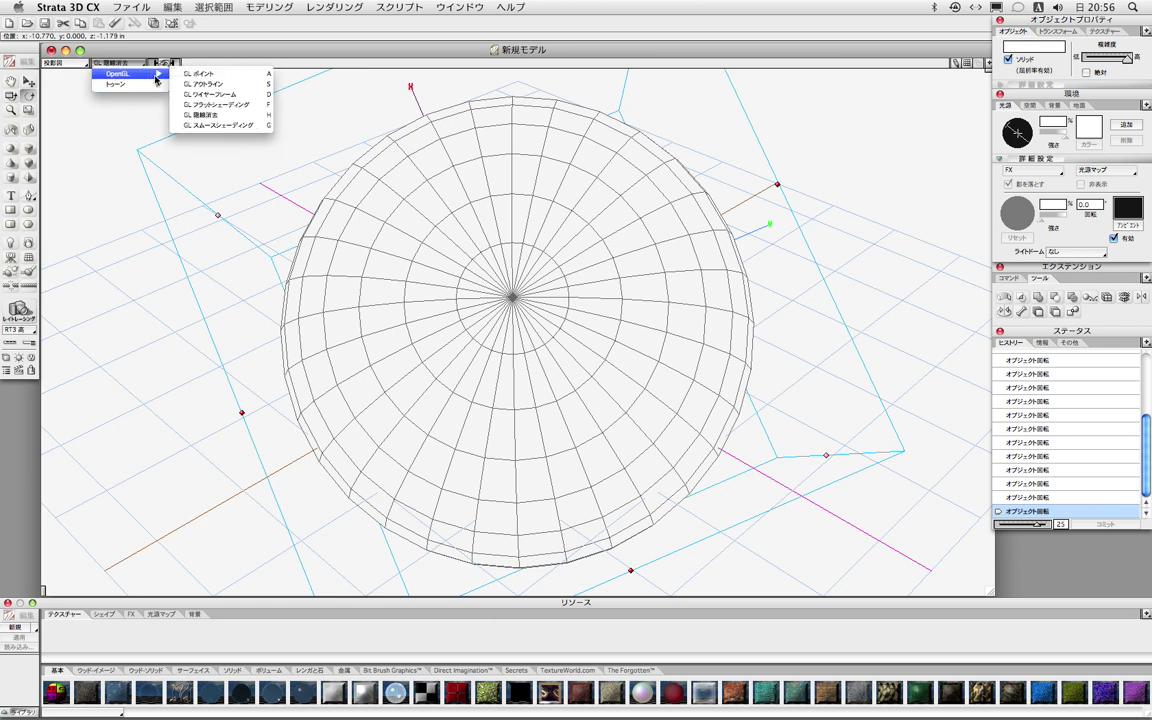
click(210, 125)
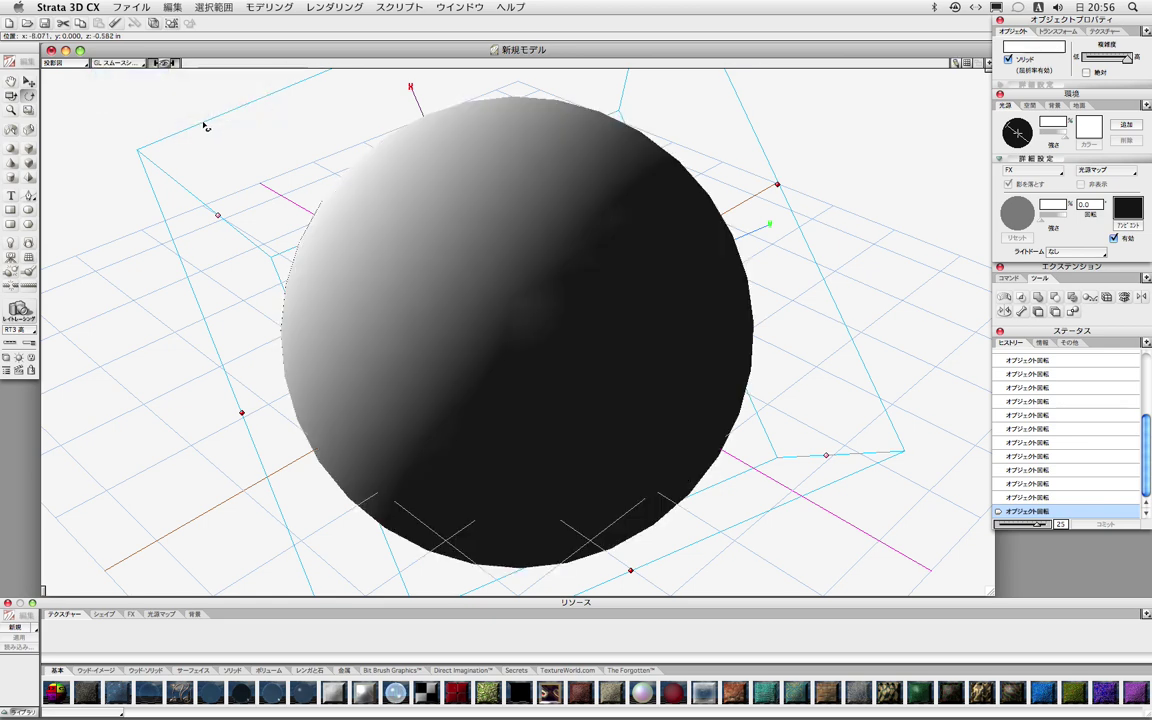
click(141, 63)
mouse_move(138, 86)
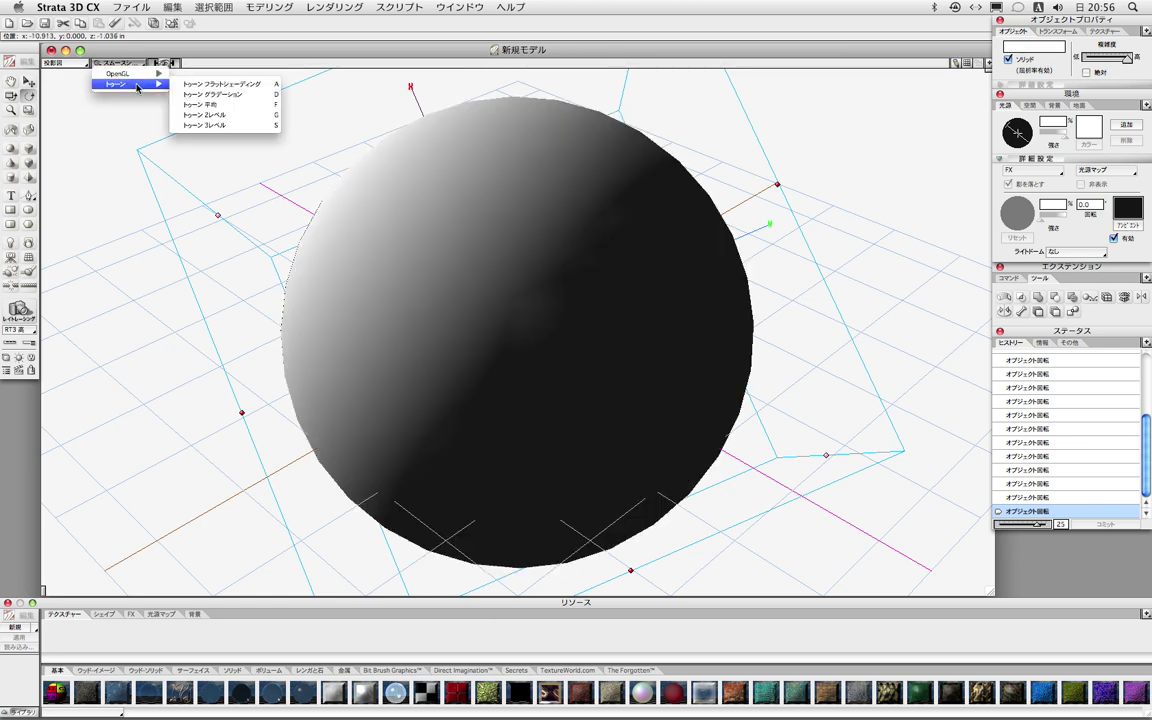
click(210, 84)
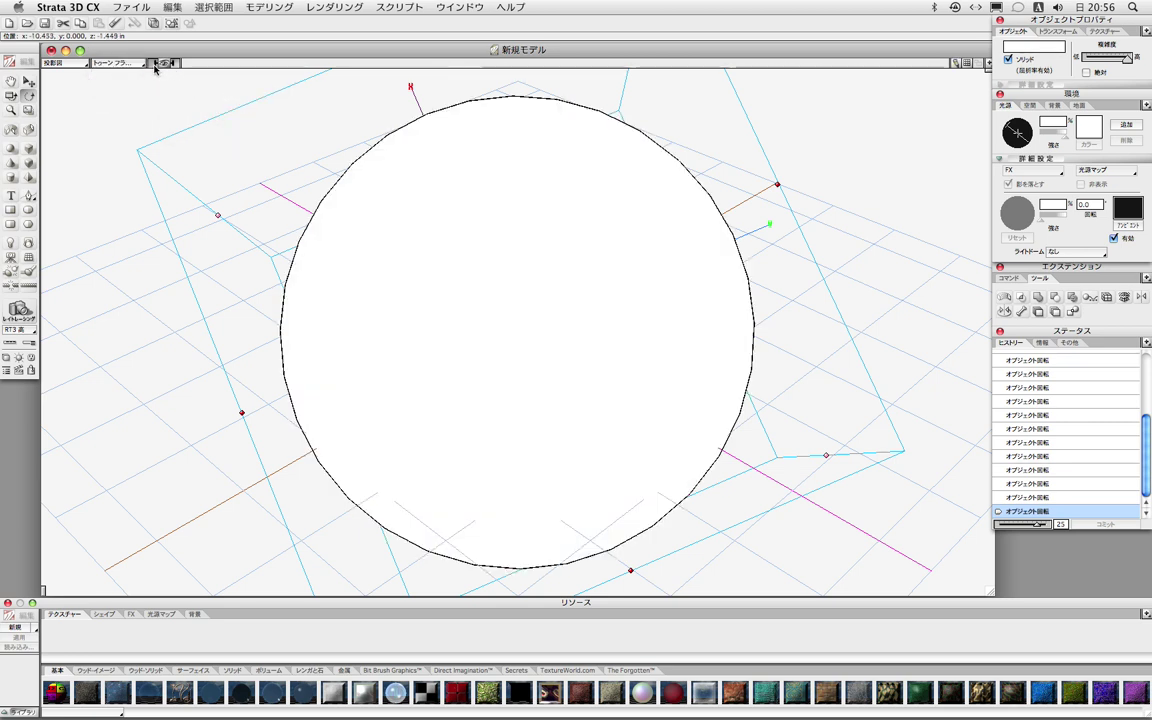
Step: Display the sphere in トゥーン グラデーション (toon gradation) and then in トゥーン 平均 (toon average) mode
click(143, 65)
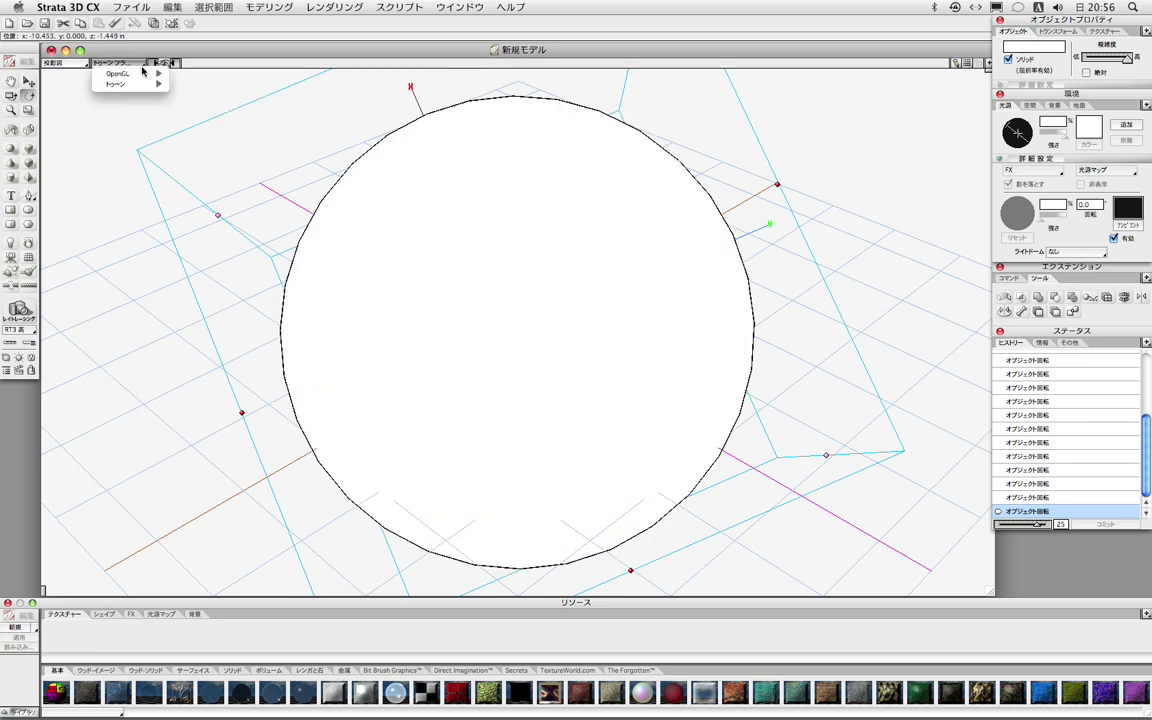
mouse_move(130, 84)
click(203, 95)
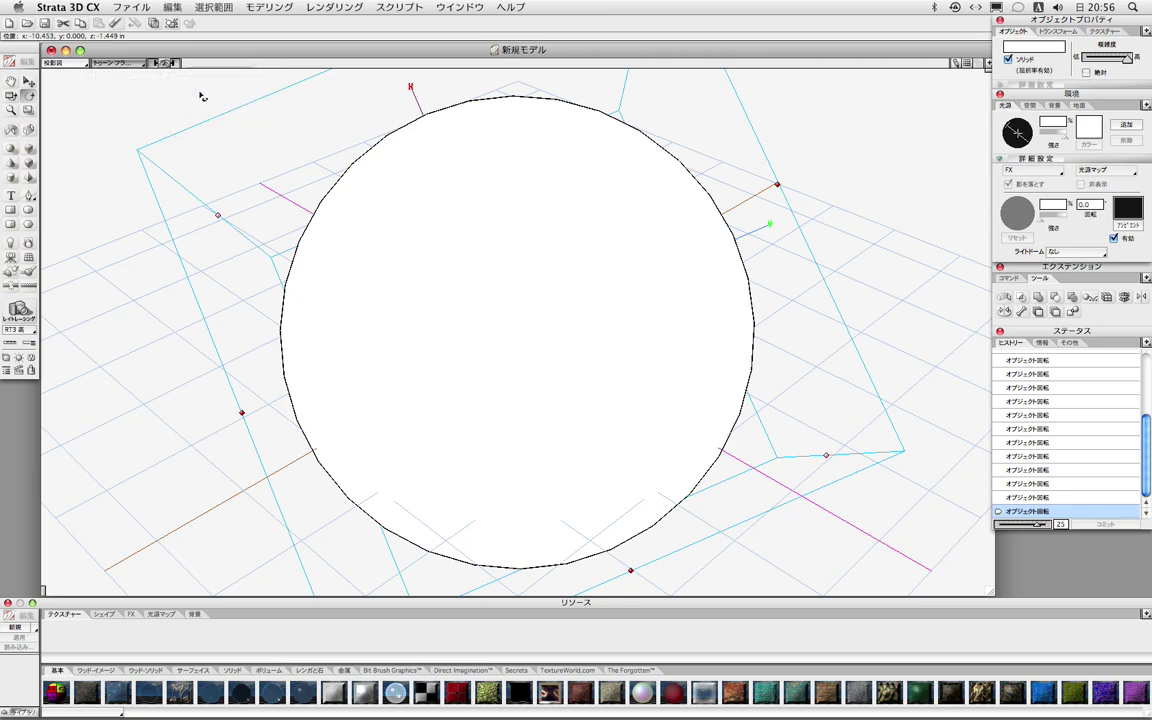
click(145, 66)
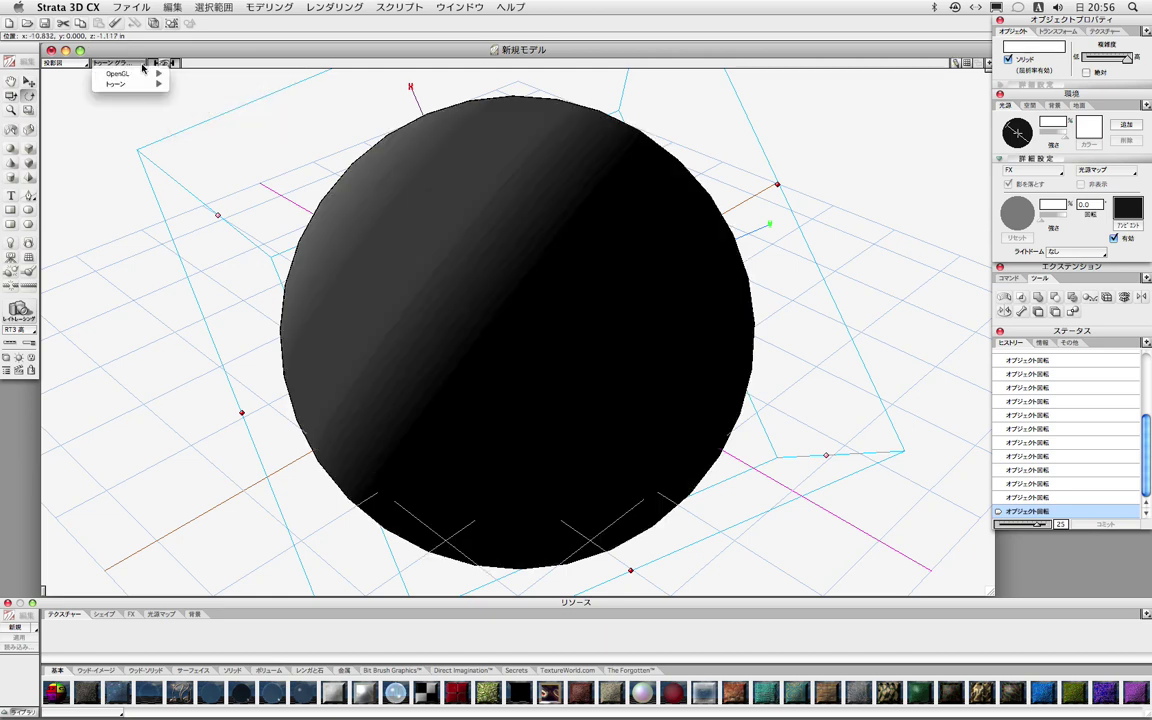
mouse_move(130, 84)
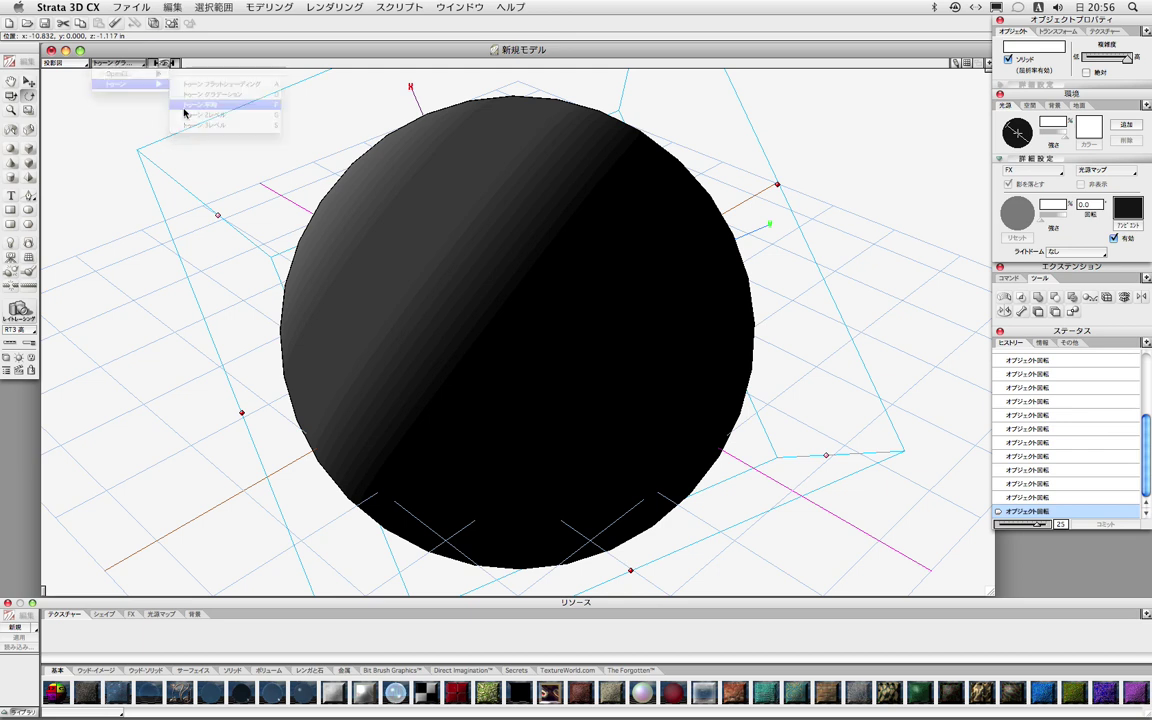
click(196, 105)
Step: Display the sphere with two-level toon shading (トゥーン 2レベル) and then with three-level toon shading (トゥーン 3レベル)
click(143, 66)
mouse_move(128, 84)
click(195, 116)
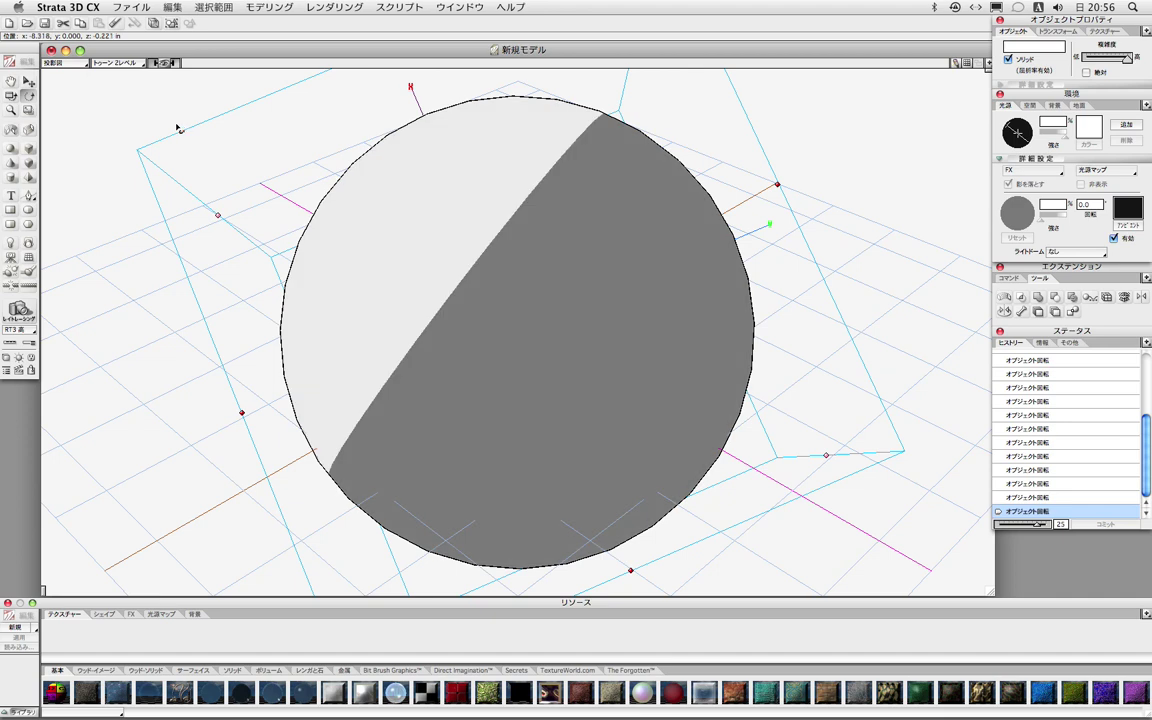
click(140, 63)
mouse_move(130, 85)
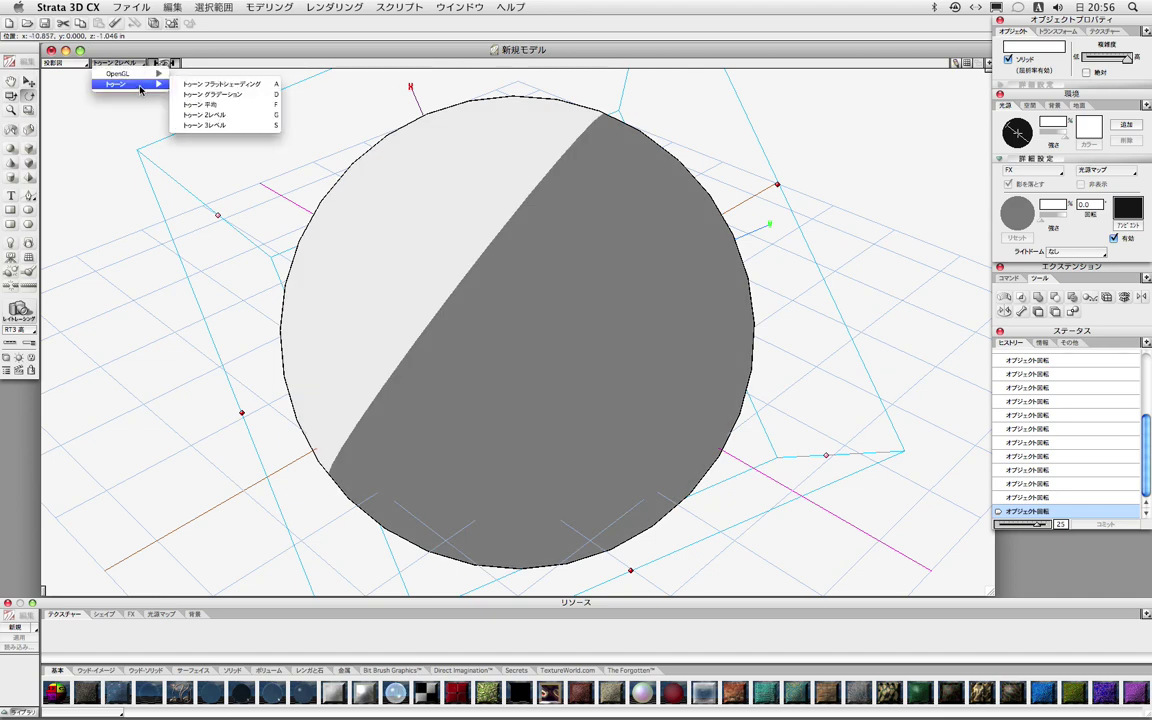
click(194, 127)
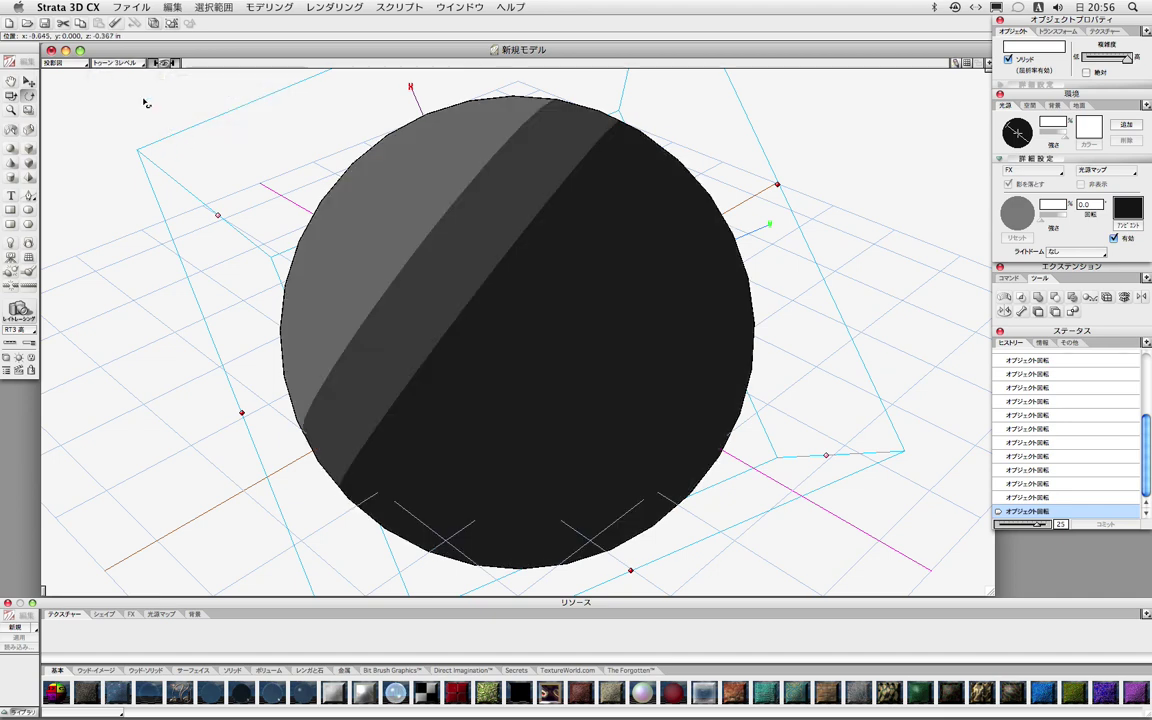
Step: Set the display mode to GL フラットシェーディング and rotate the sphere so its pole tilts toward the lit upper-left side
click(120, 63)
mouse_move(130, 76)
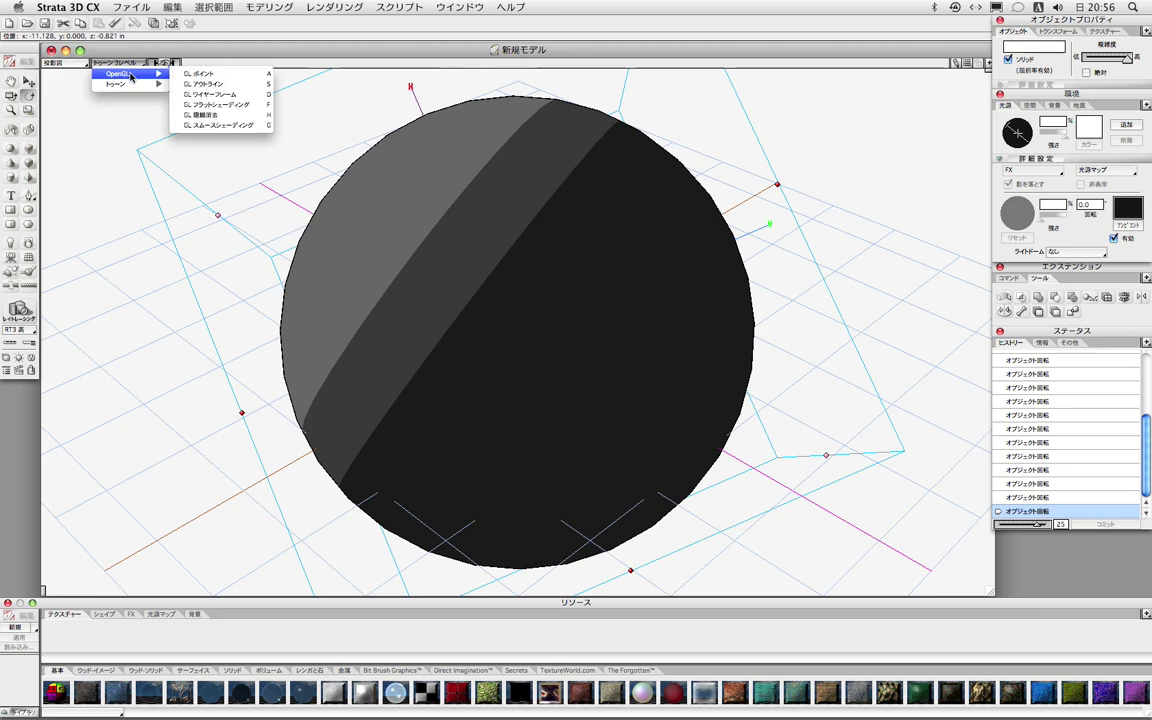
click(210, 104)
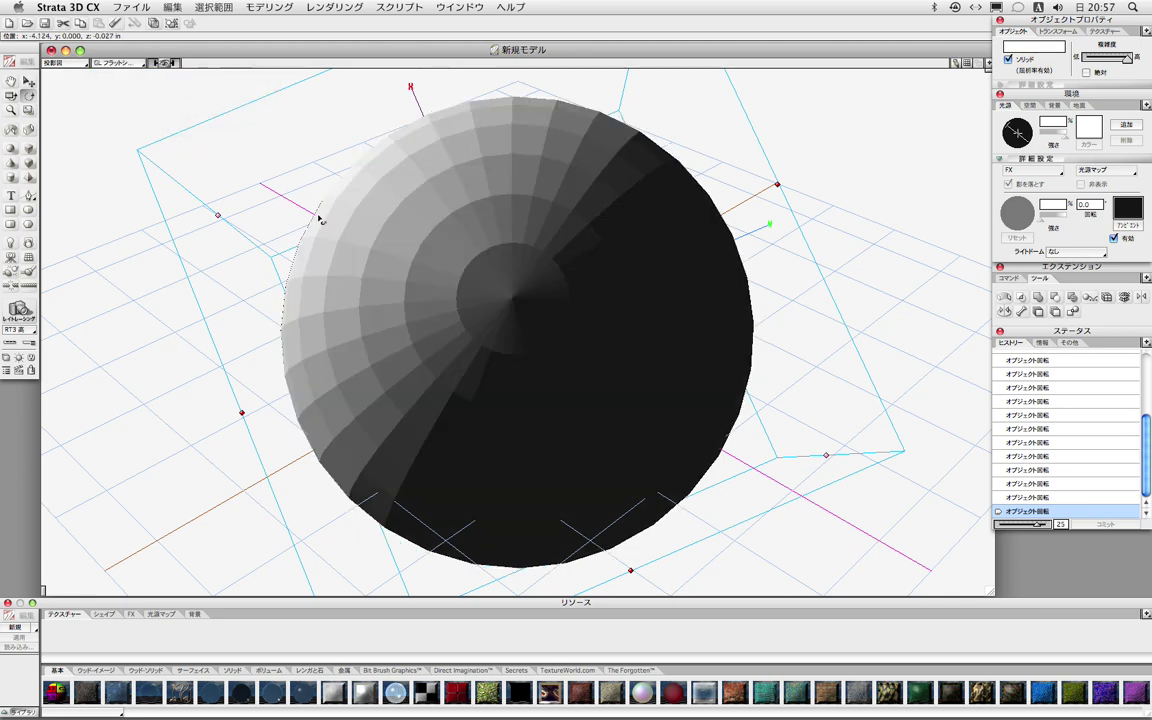
mouse_move(470, 285)
mouse_down()
mouse_move(545, 352)
mouse_move(508, 216)
mouse_move(572, 307)
mouse_move(472, 222)
mouse_up()
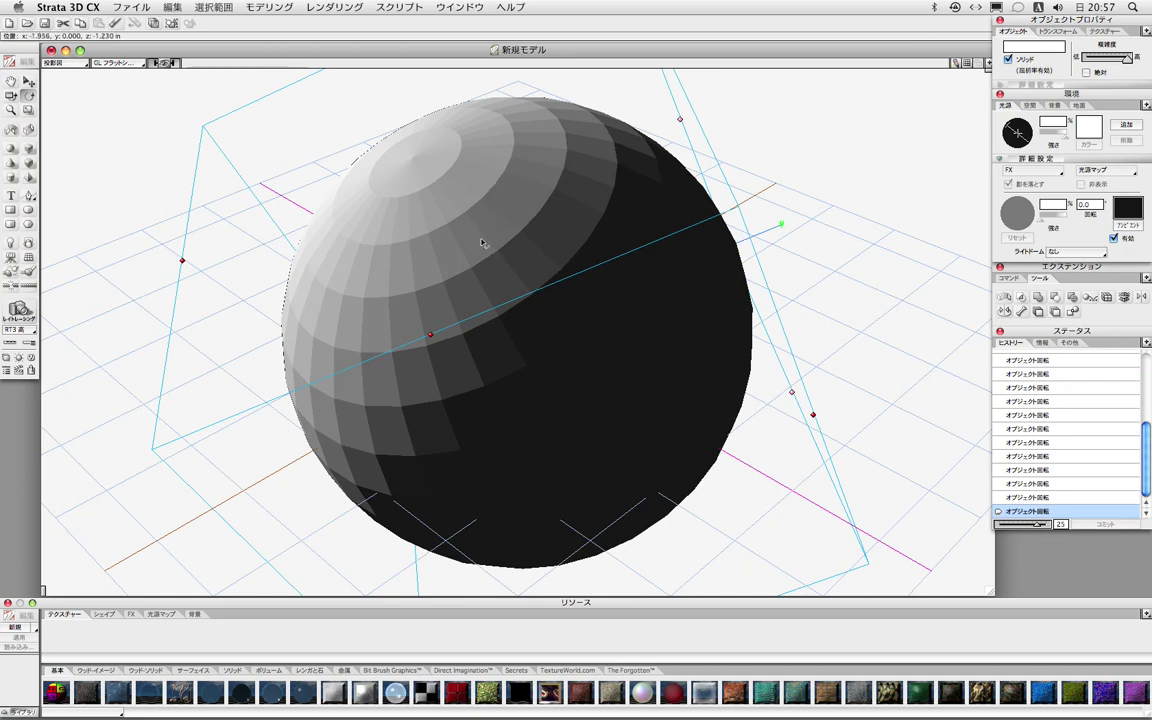
Step: Zoom the perspective view out, pan it until the sphere sits near the centre, and deselect the sphere
key(z)
alt+click(480, 246)
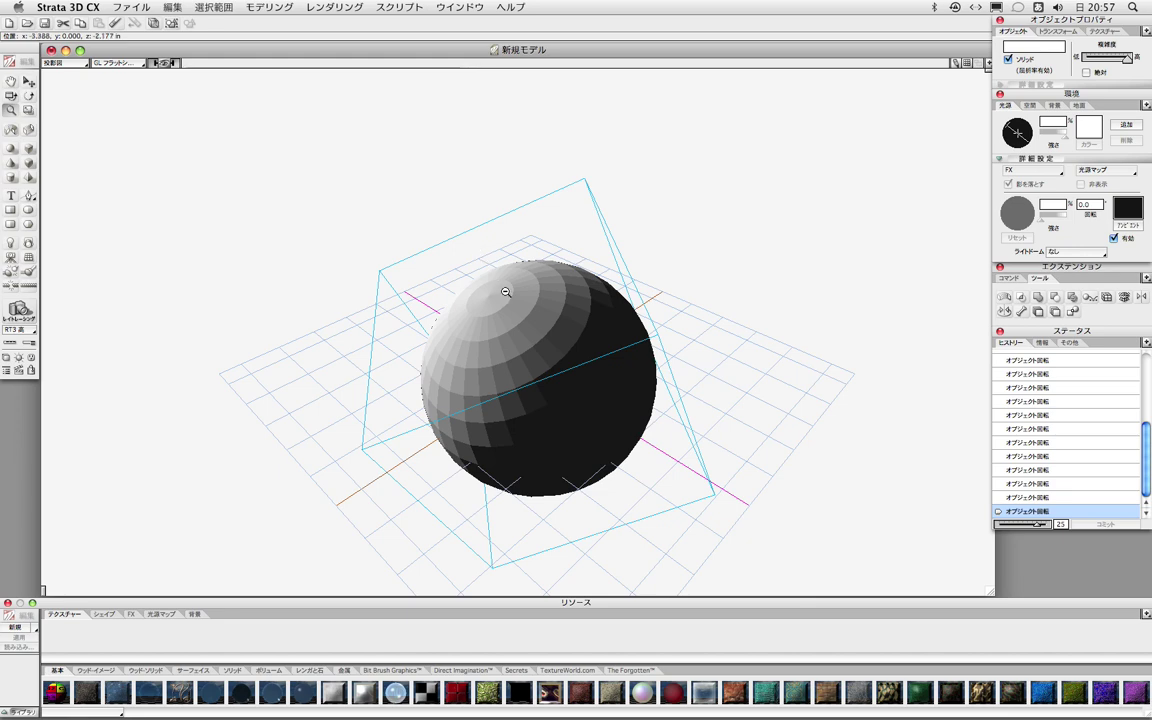
key(space)
drag(527, 350, 372, 194)
drag(406, 352, 645, 472)
drag(848, 469, 832, 399)
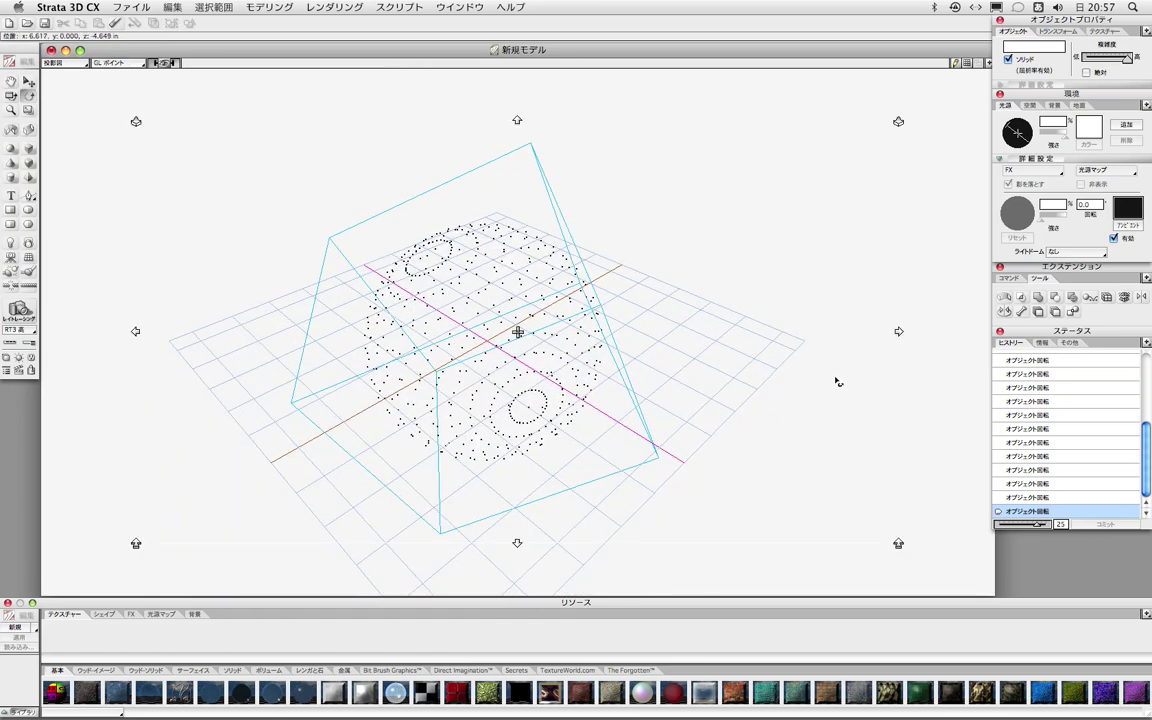
click(830, 390)
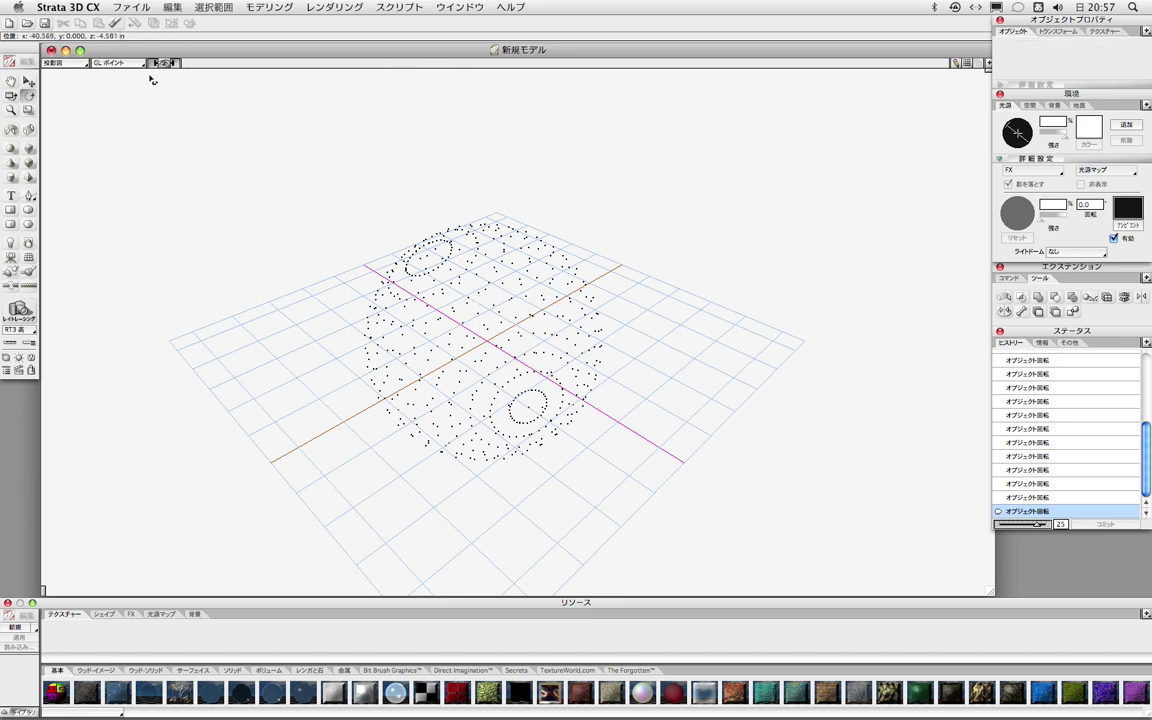
Step: Set the view's display mode to GL フラットシェーディング (flat shading) and select the sphere
click(117, 62)
mouse_move(150, 73)
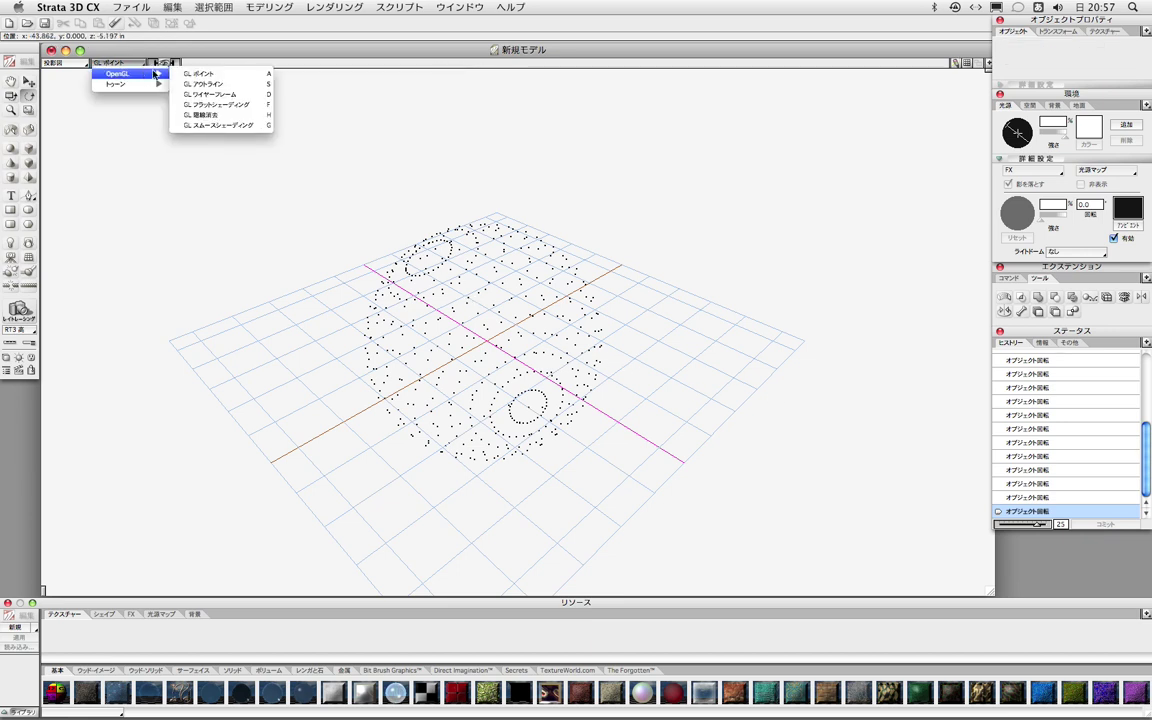
click(220, 104)
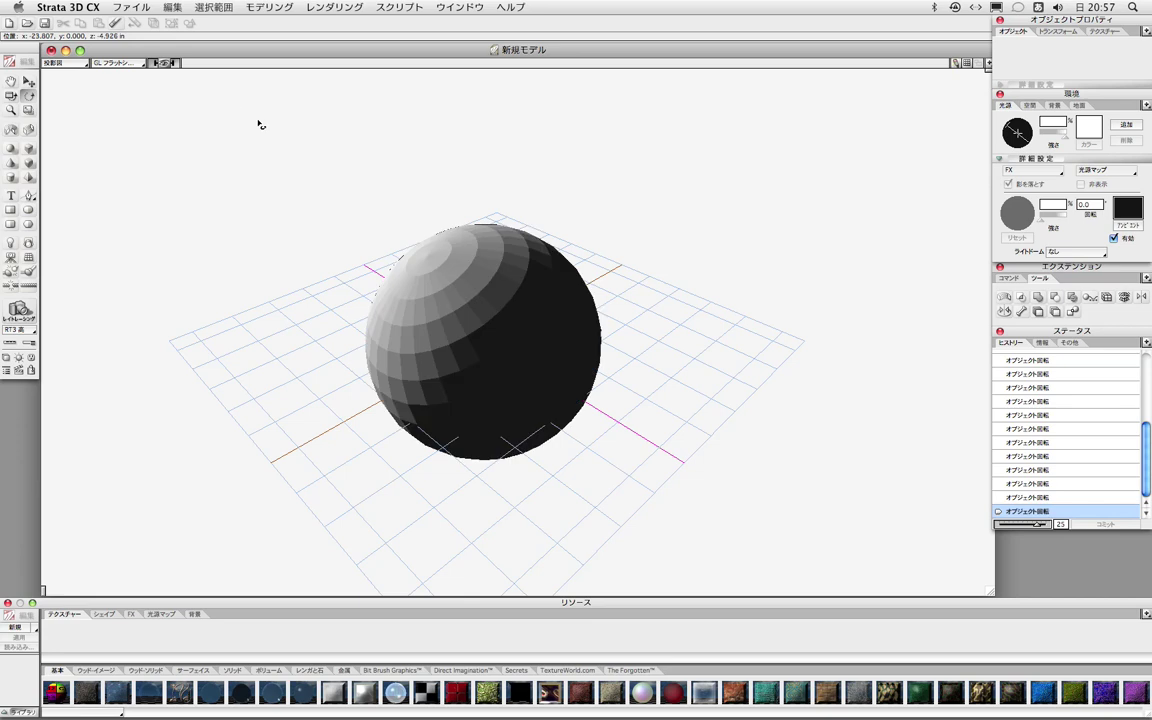
click(494, 300)
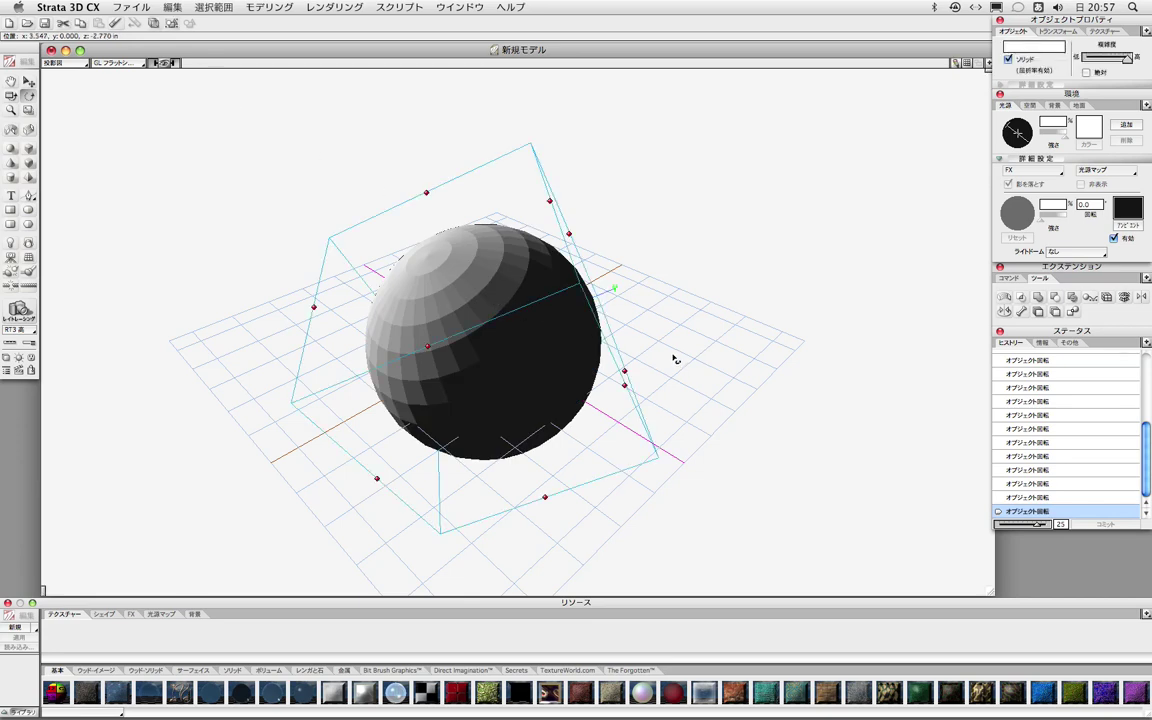